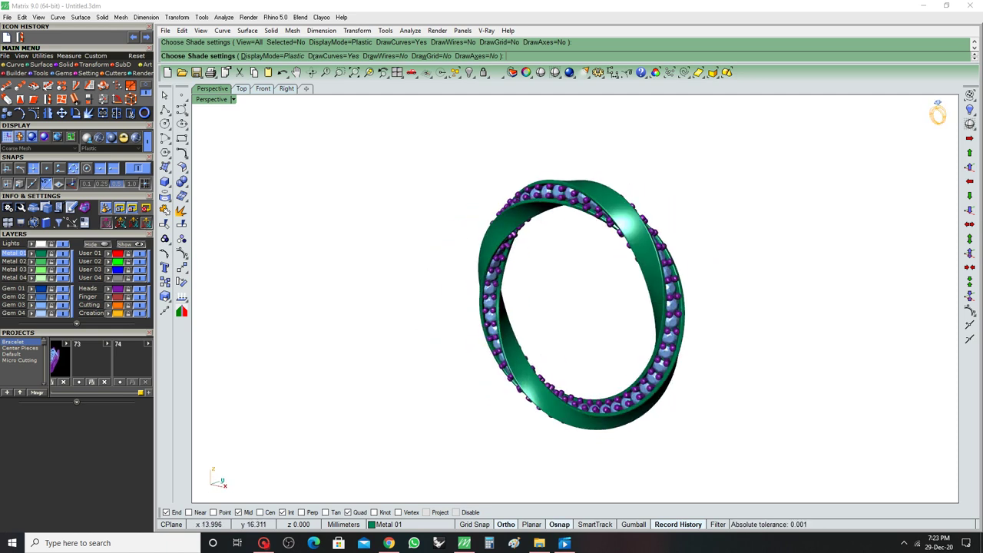
Select every object in the scene, cancelling the mistyped 'Sw' command along the way.
key(ctrl+a)
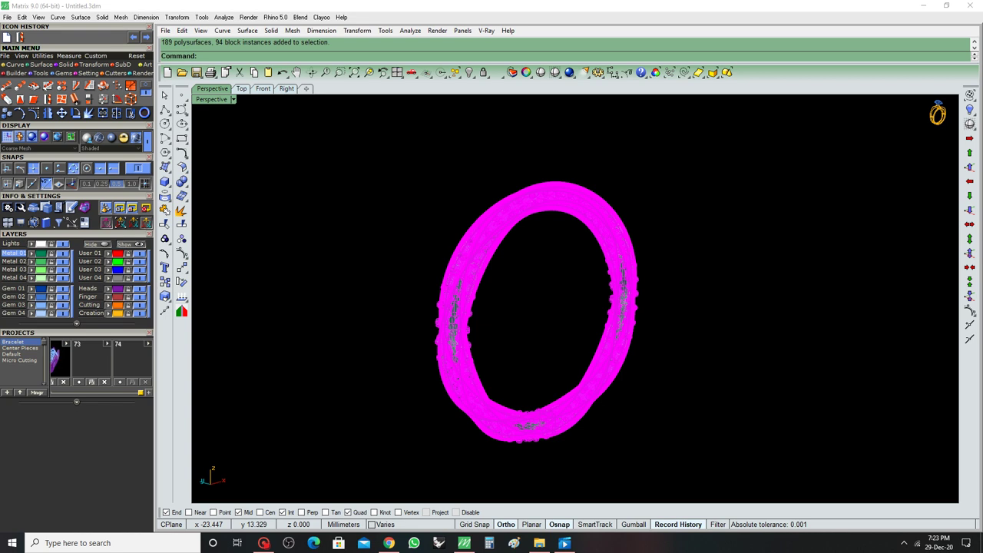
text(Sw)
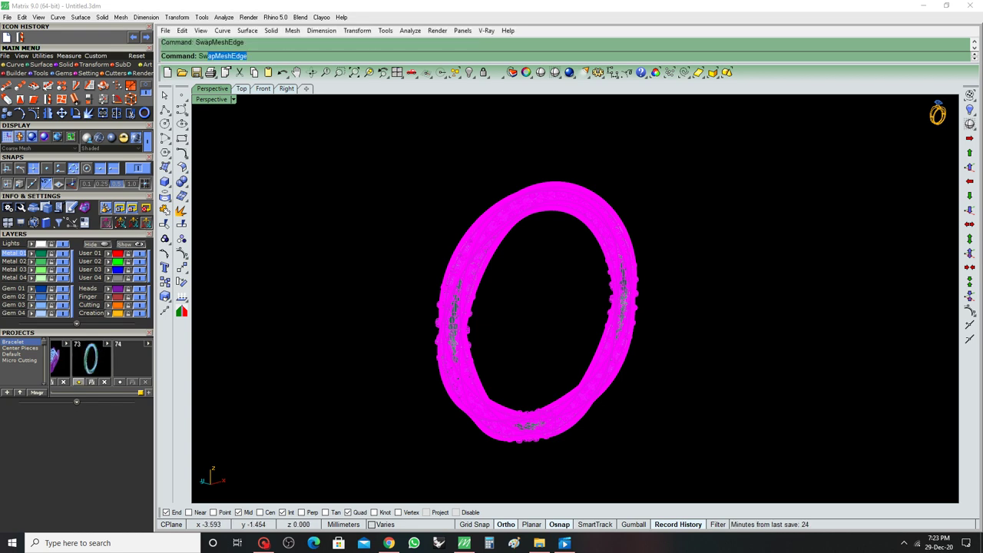
key(Escape)
key(Escape)
key(ctrl+a)
Delete the bracelet and draw a 17.3 mm diameter circle centred at the origin.
key(Delete)
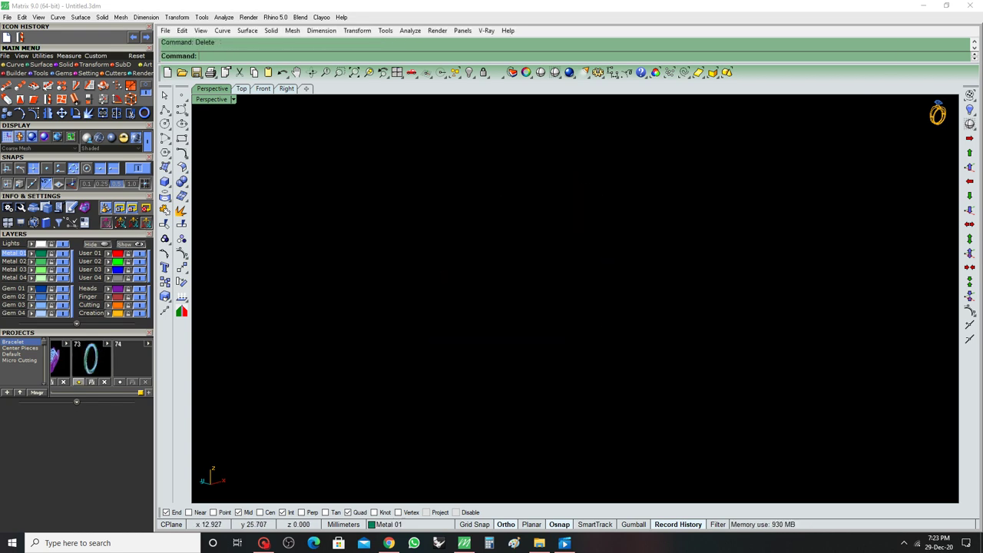
key(ctrl+F2)
click(165, 123)
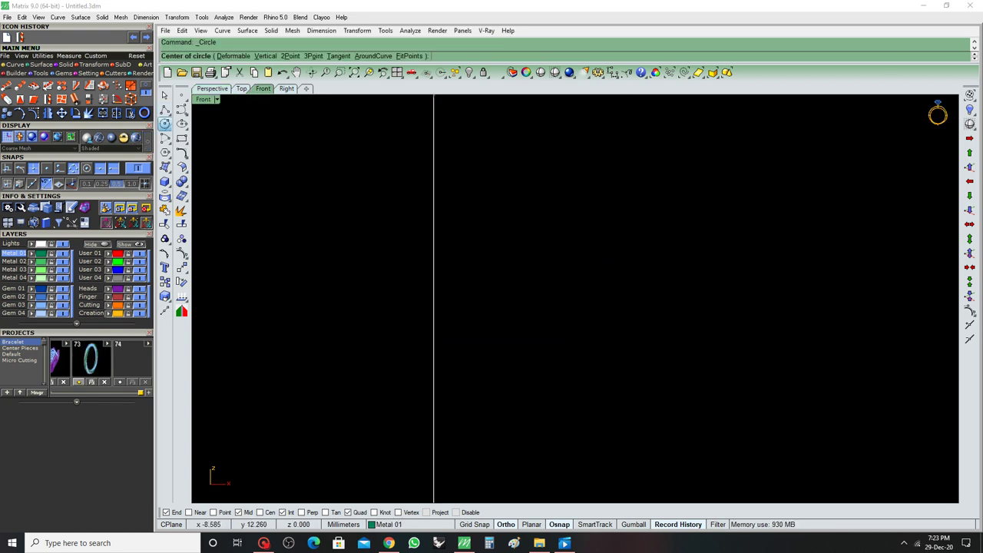
click(397, 71)
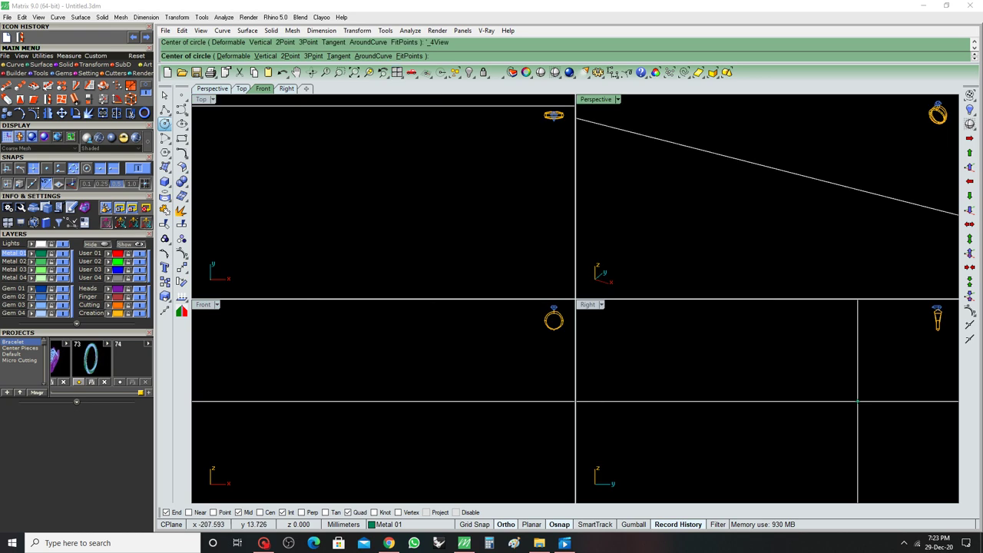
click(363, 398)
key(Return)
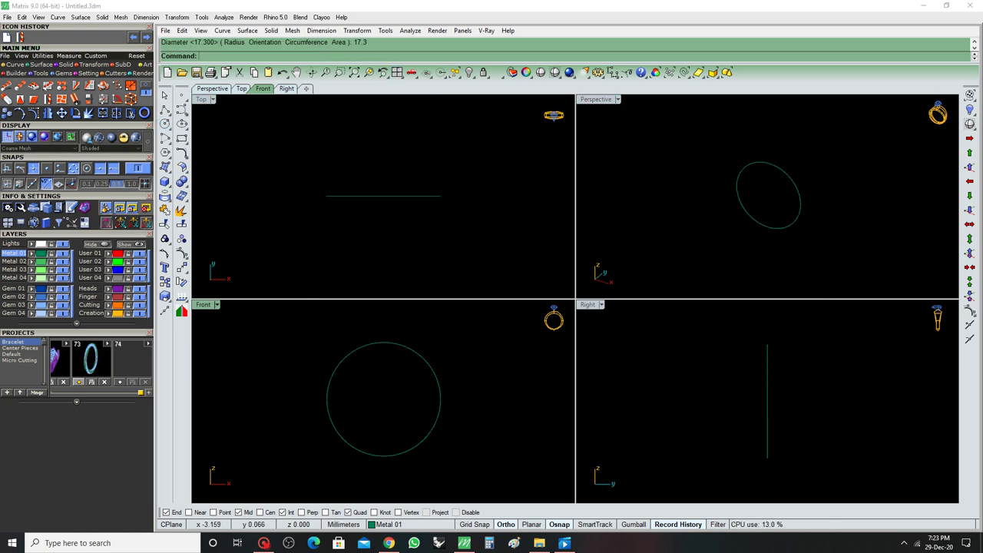
click(427, 358)
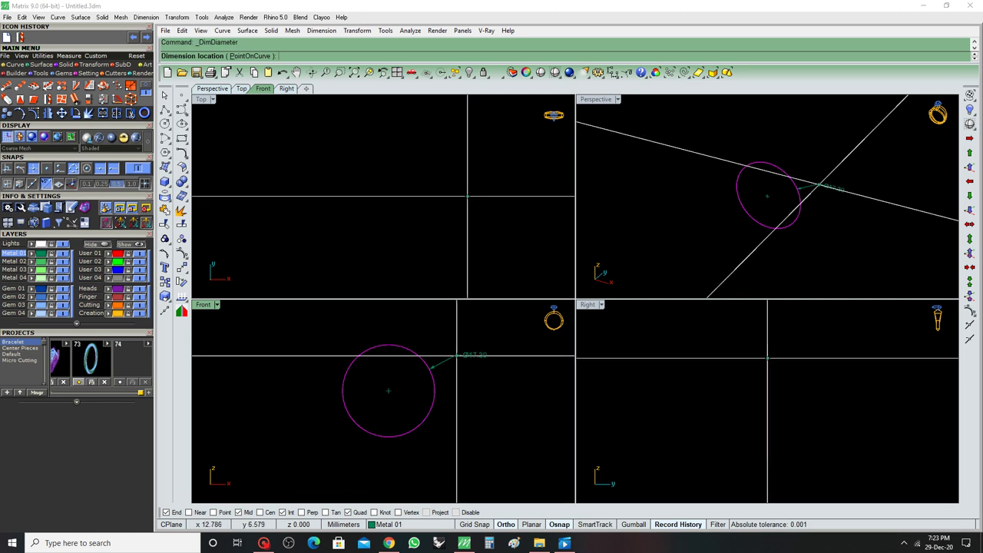
key(Escape)
Draw a 2 × 2 square centred at the origin in the Right view.
click(212, 143)
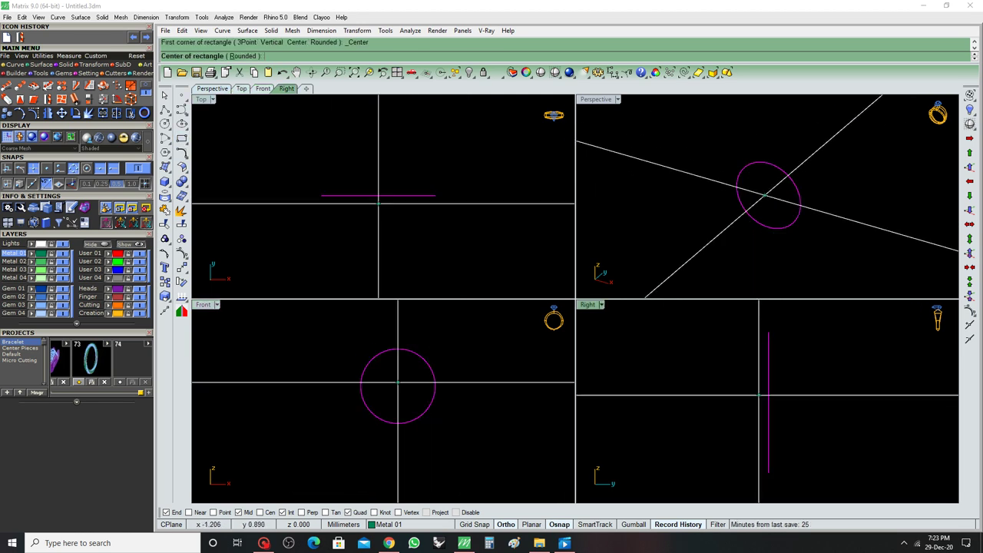
text(0)
key(Return)
key(Return)
key(Return)
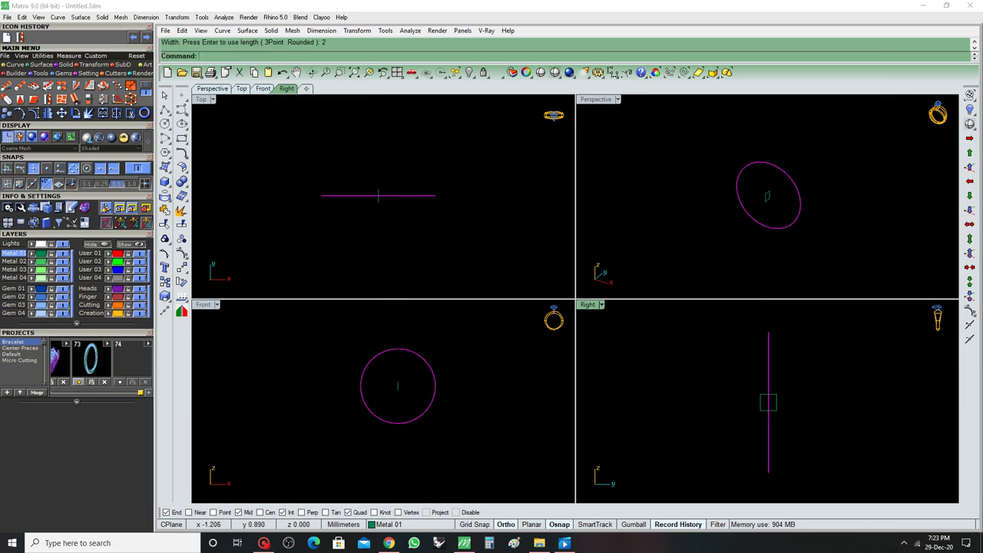
text(dim)
Add a 2.83 aligned dimension across the square's diagonal, corner to corner.
key(Return)
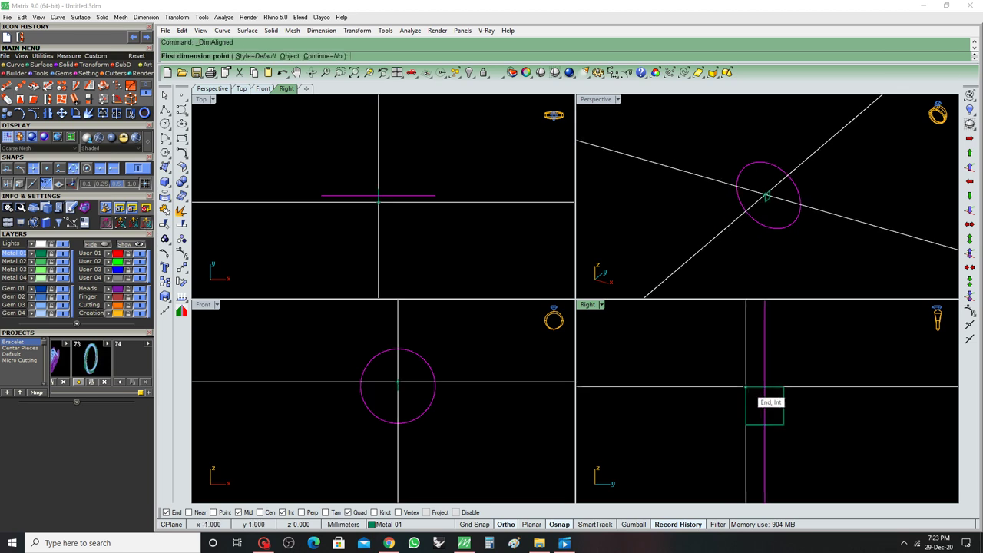
click(745, 387)
click(784, 386)
key(Escape)
key(Return)
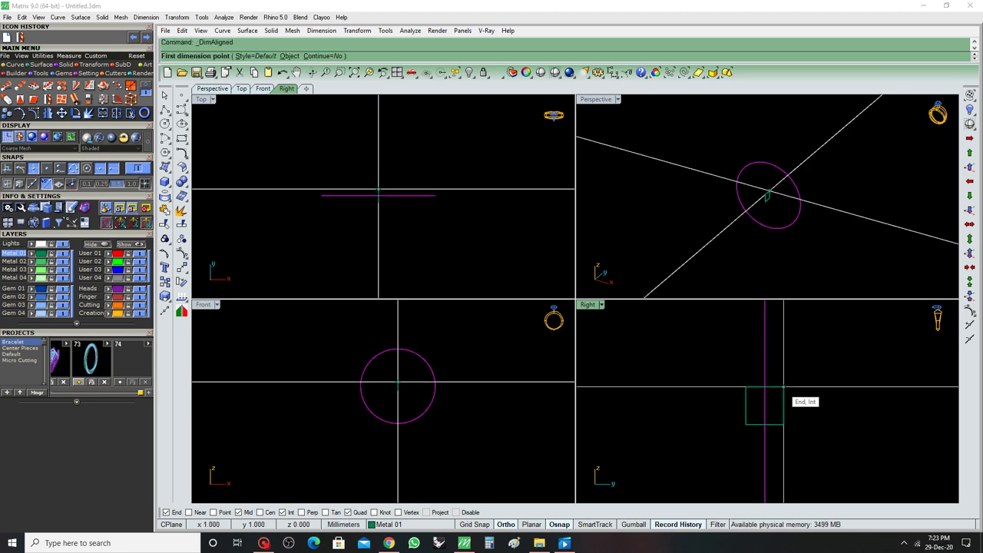
click(783, 386)
click(783, 424)
key(Escape)
key(Return)
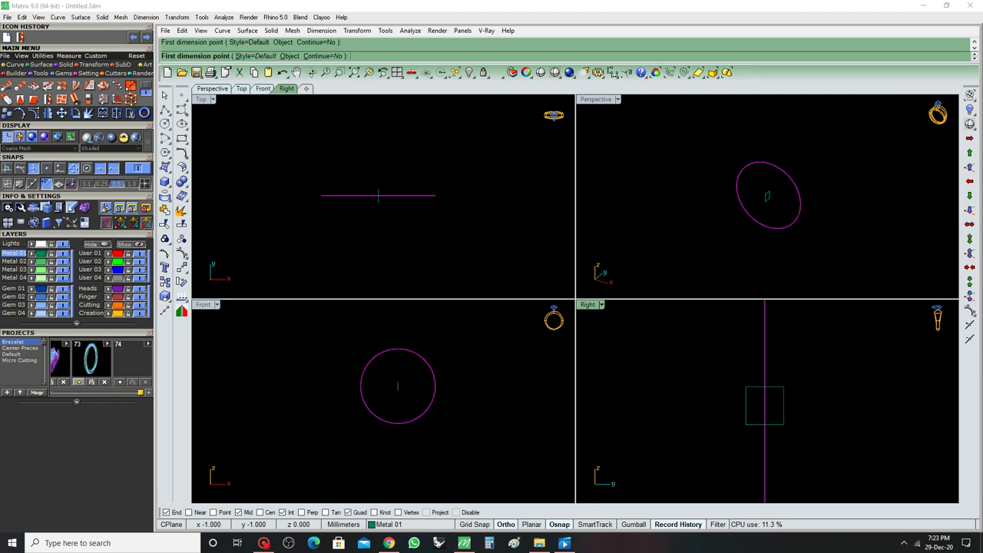
click(745, 424)
click(783, 386)
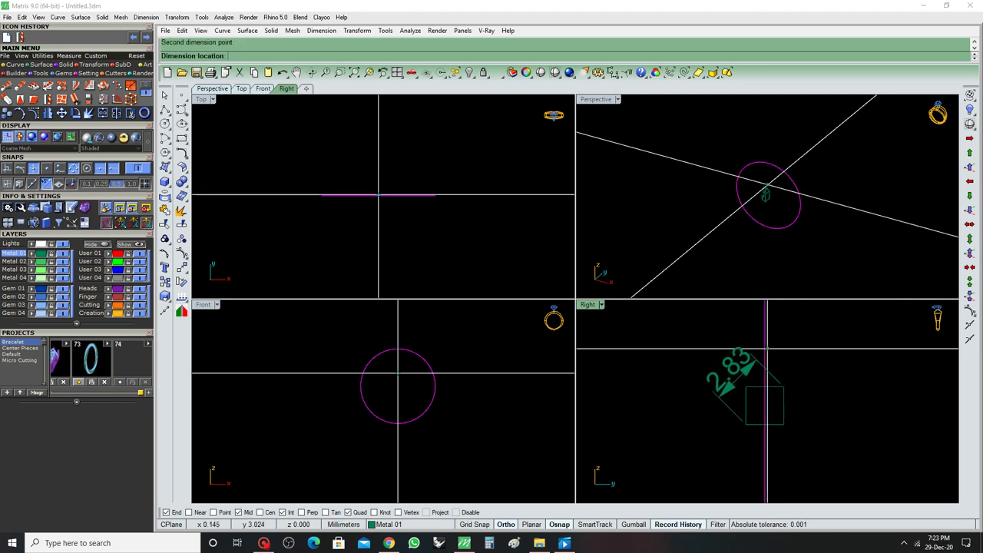
click(723, 375)
scroll(416, 380, up, 3)
text(C)
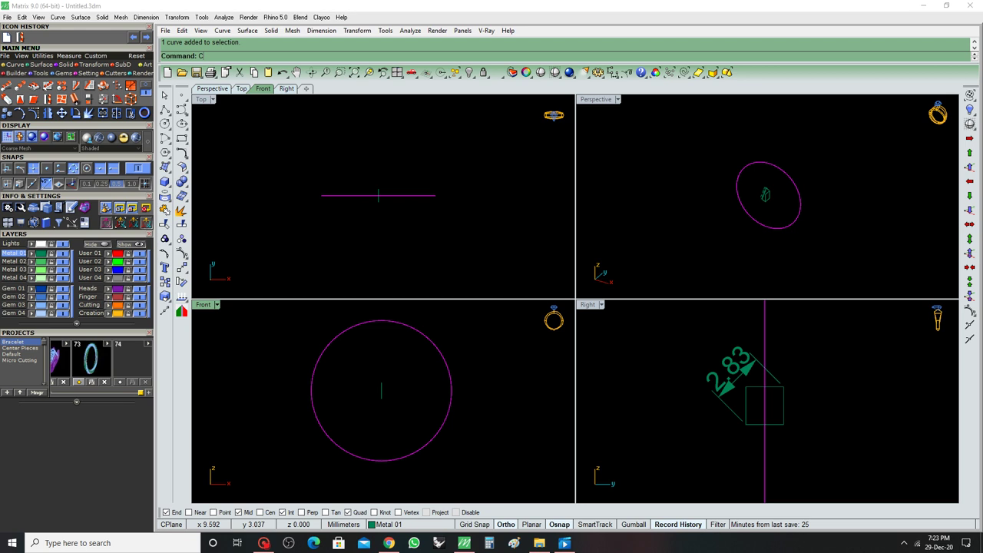
Move the circle's seam point to its bottom quadrant, then select the circle for offsetting.
text(rvSeam)
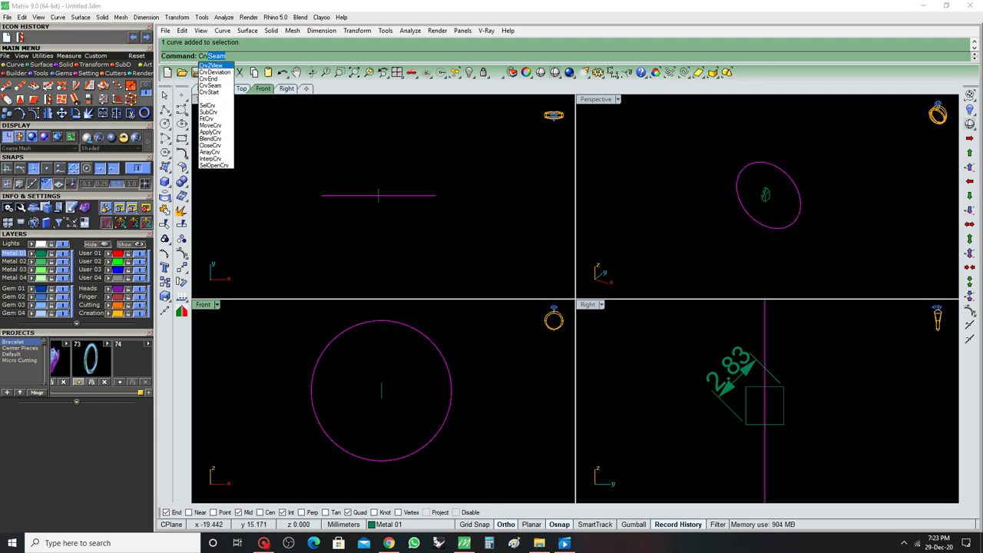
key(Return)
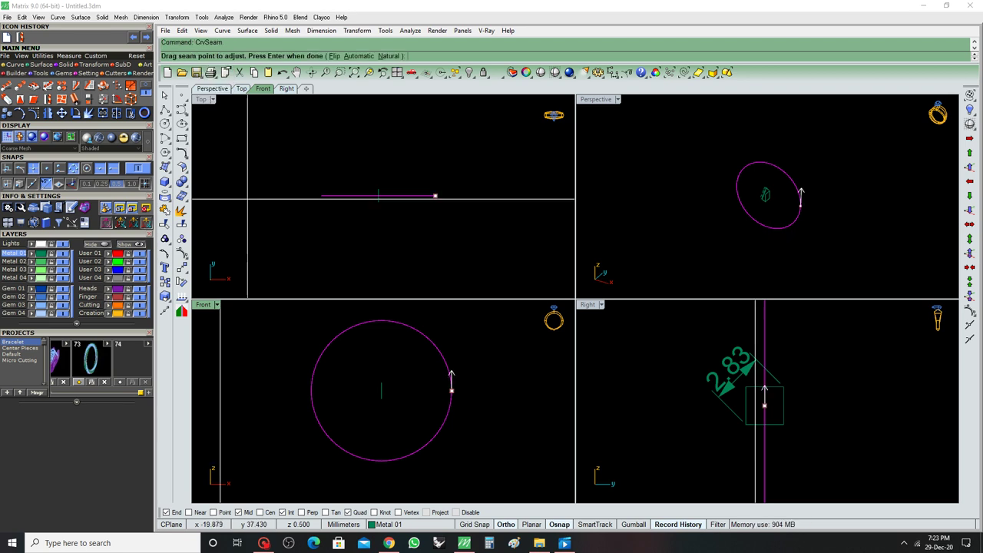
drag(471, 397, 386, 484)
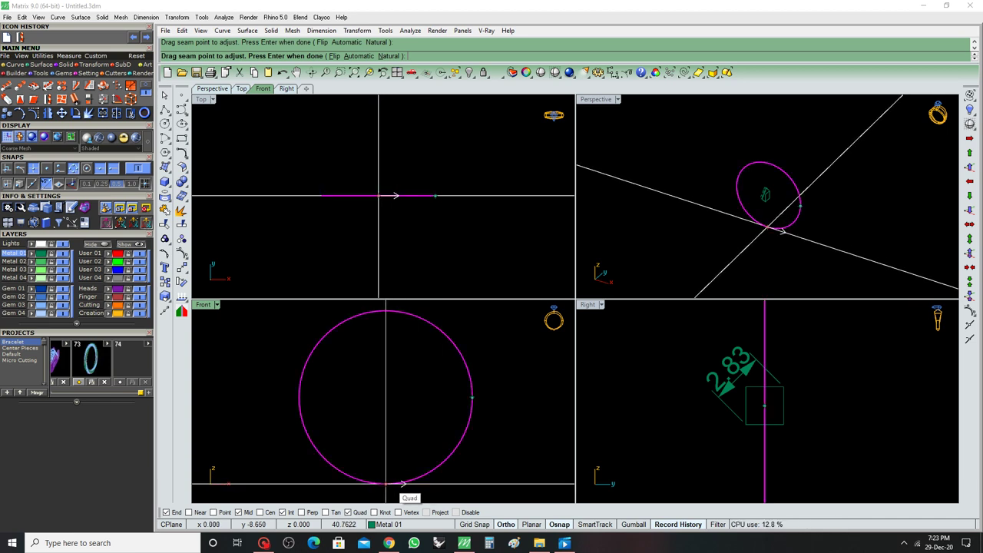
key(Return)
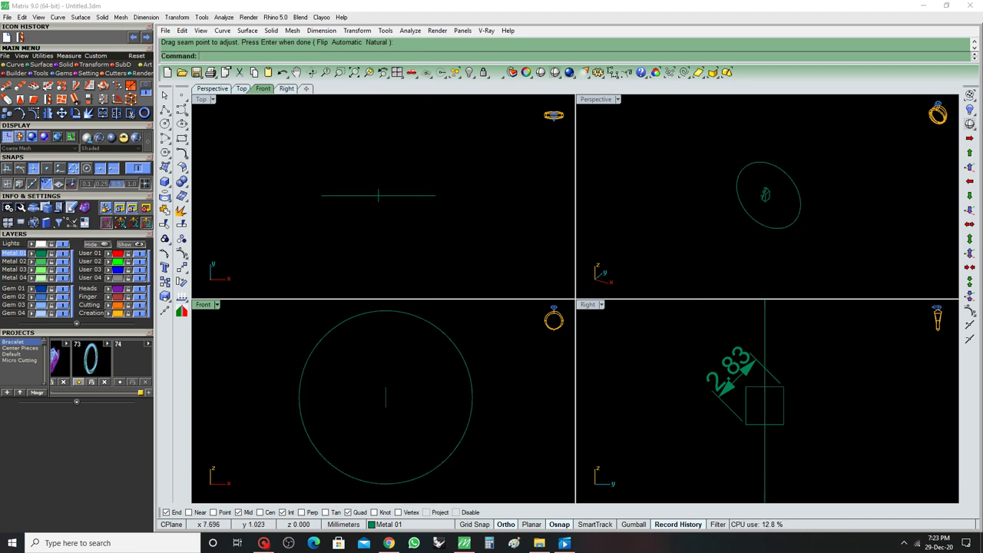
click(385, 484)
text(O)
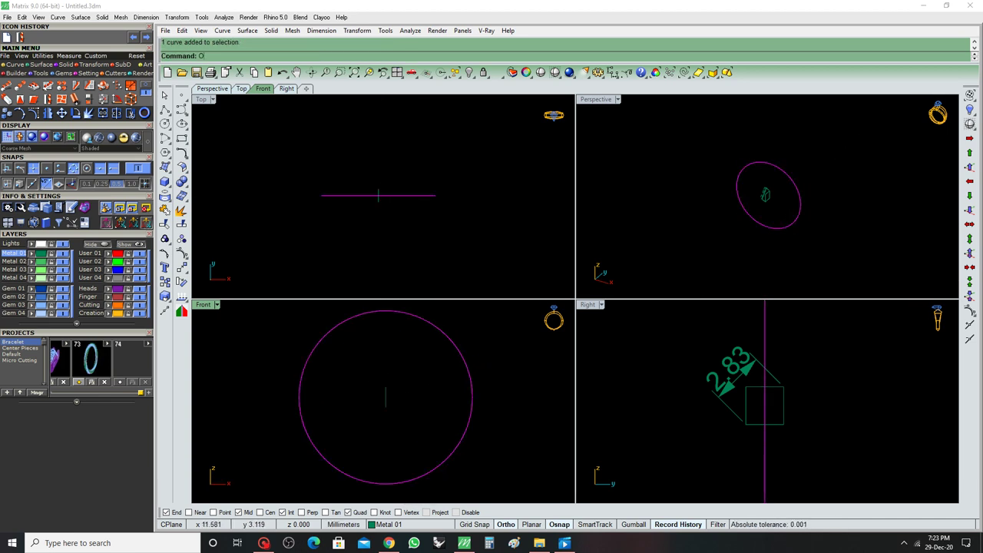
key(Return)
scroll(487, 343, down, 3)
scroll(486, 343, up, 2)
text(2.83/2)
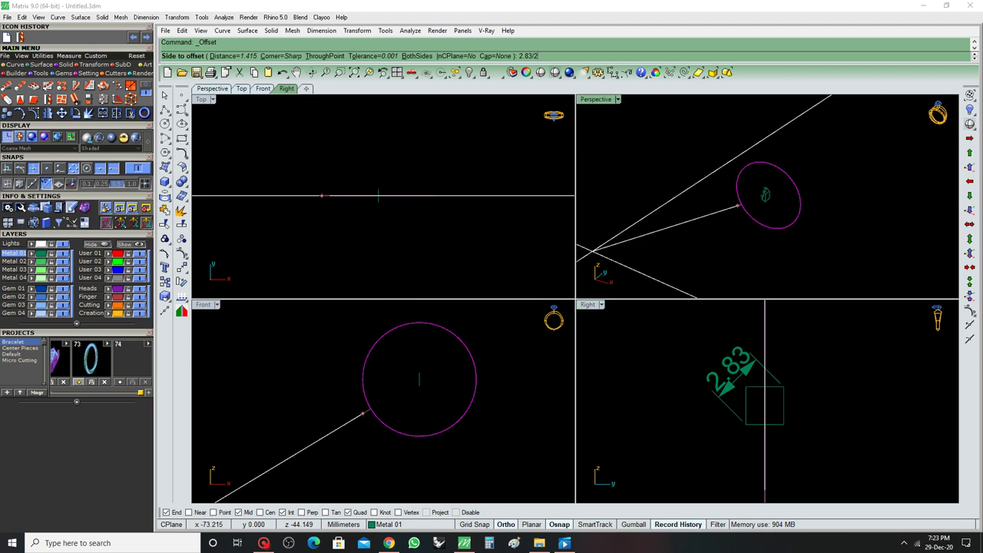
Offset the circle outward by 2.83/2, delete the diagonal dimension, and measure the outer circle.
click(804, 189)
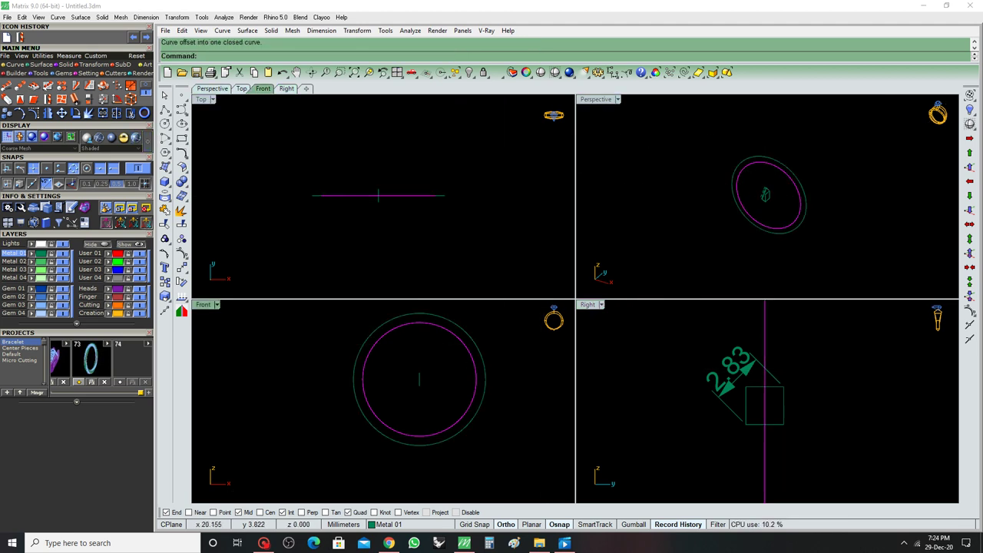
click(733, 365)
key(Delete)
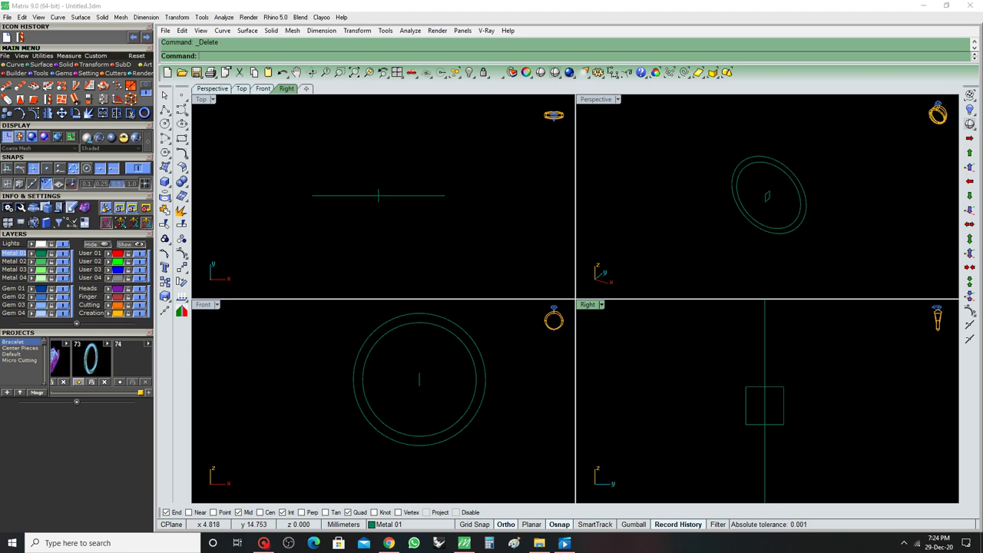
click(805, 192)
scroll(816, 188, up, 4)
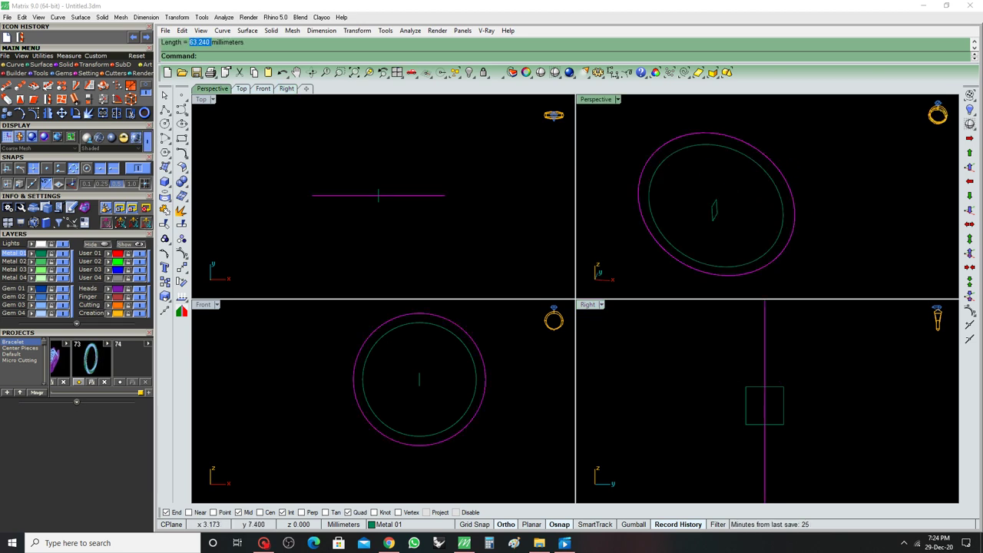
click(384, 246)
Draw a 63.240 mm line starting from the ring centre.
key(Return)
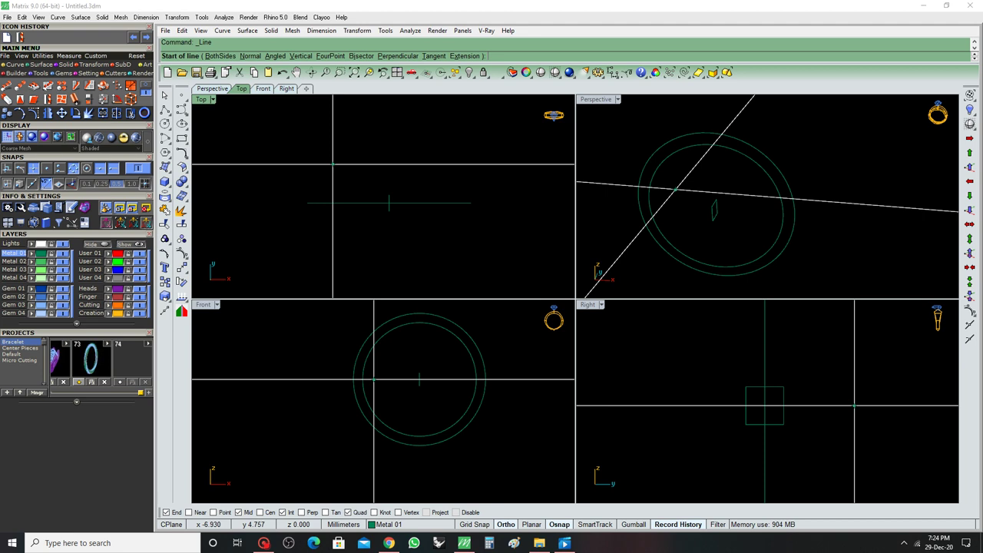
click(386, 202)
text(63.240)
key(Return)
click(765, 405)
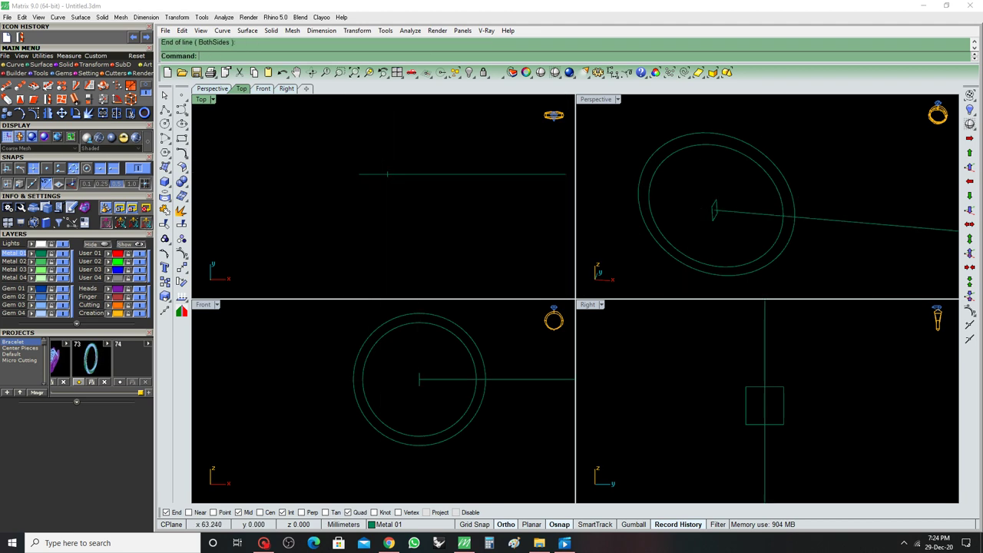
scroll(714, 204, down, 3)
scroll(714, 203, down, 1)
Move the line so its midpoint sits at the origin, then hide both circles.
text(m)
key(Return)
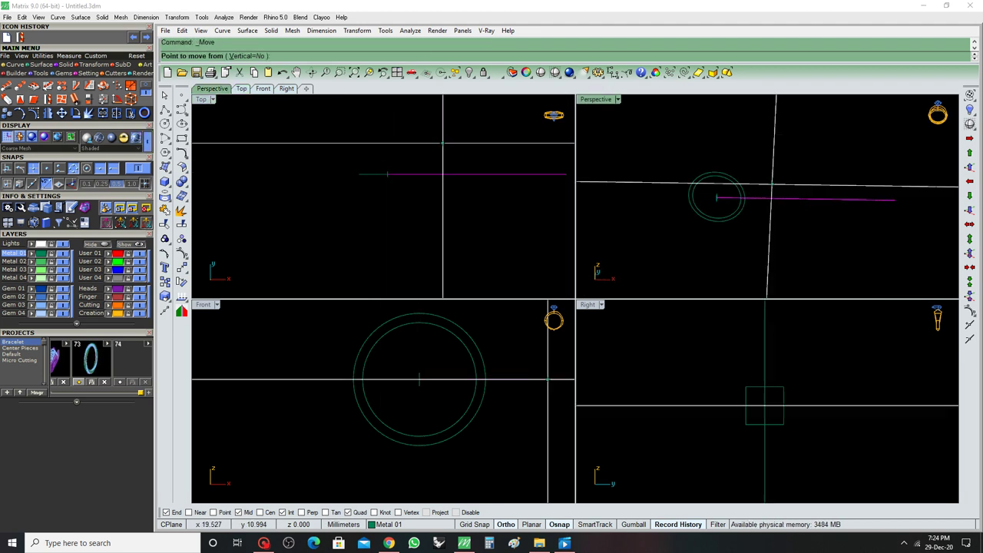
click(804, 199)
text(0)
key(Return)
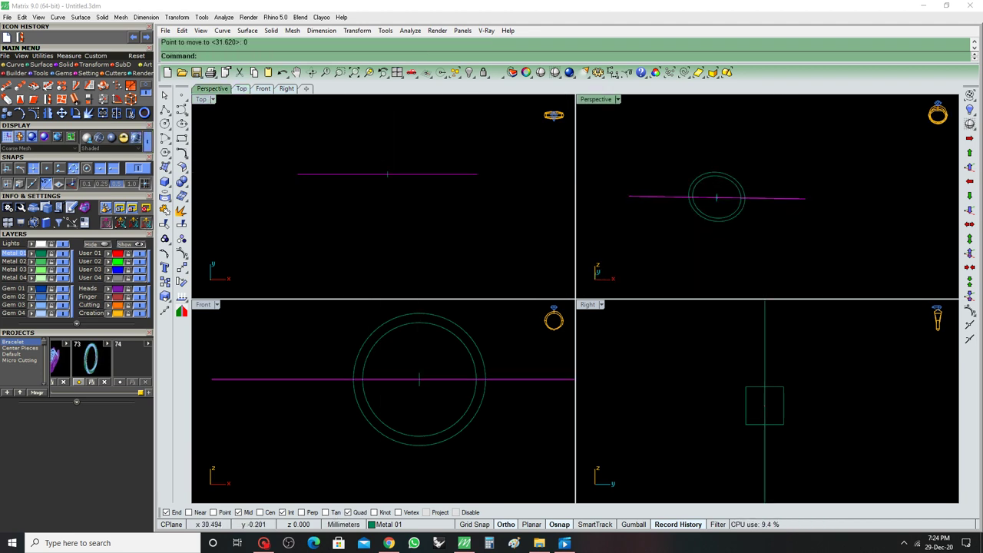
key(ctrl+m)
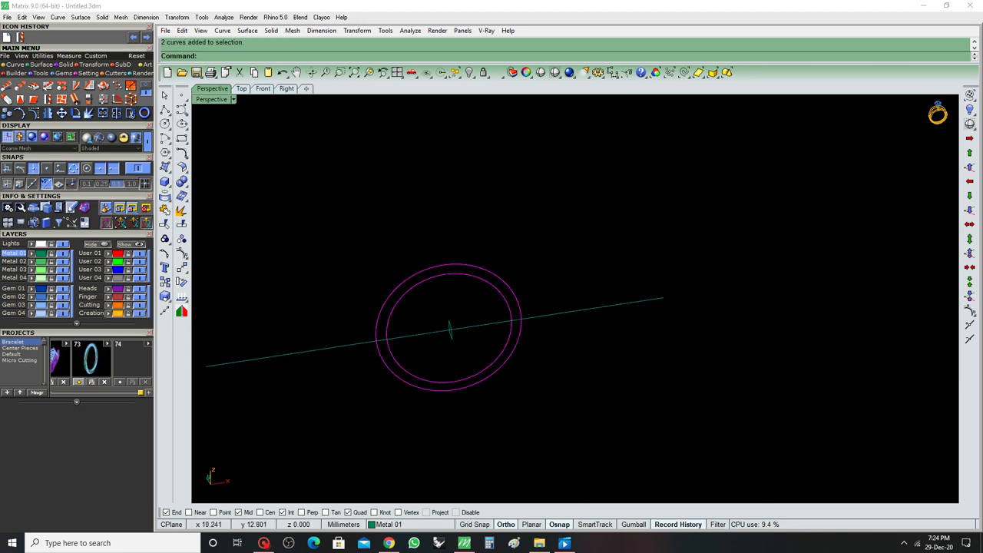
key(Delete)
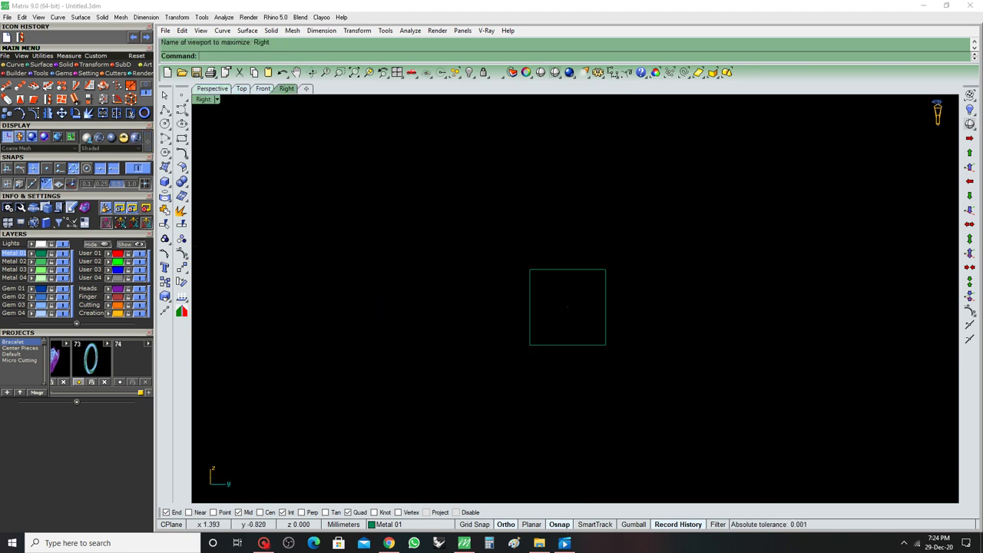
Offset the square inward by 0.4 to create a nested inner square.
key(ctrl+a)
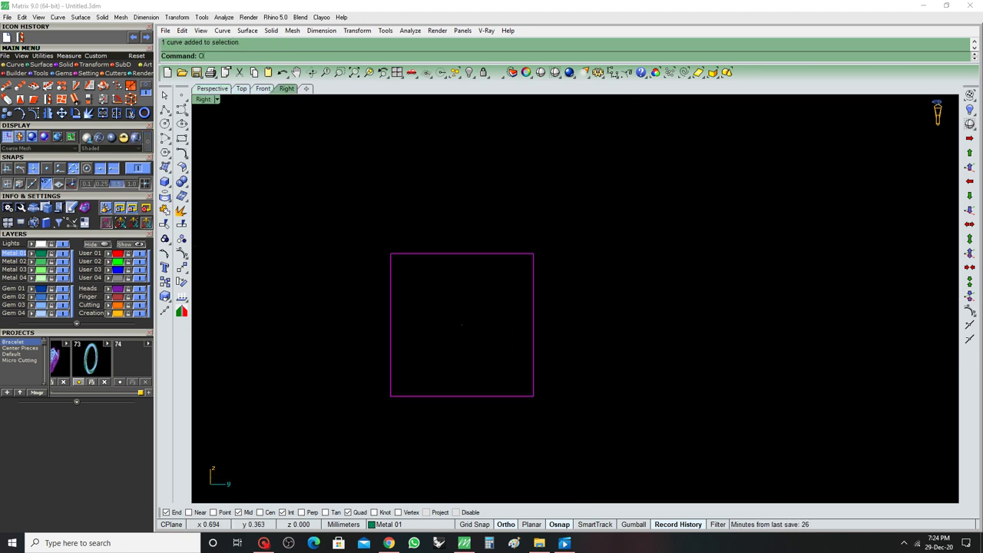
key(Return)
text(.4)
key(Return)
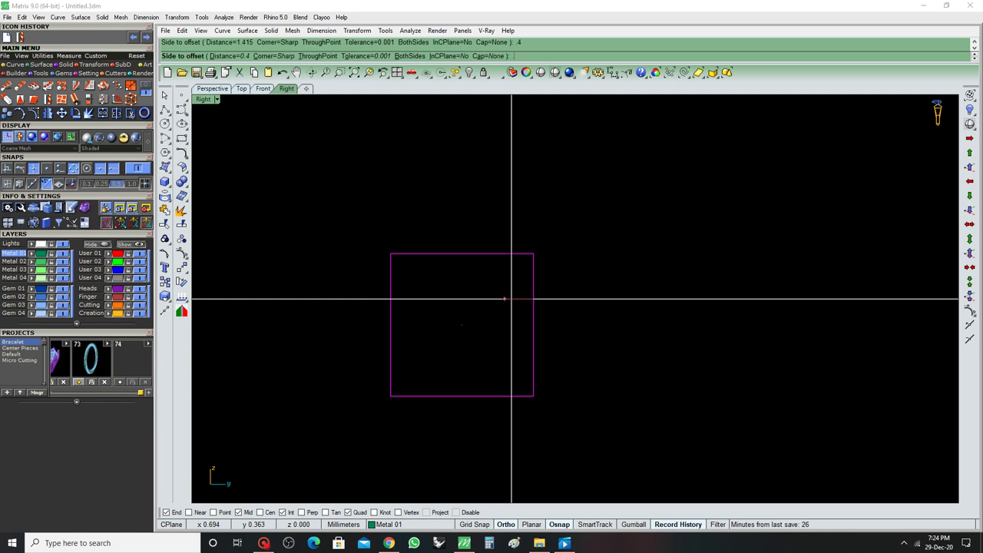
click(511, 298)
click(182, 110)
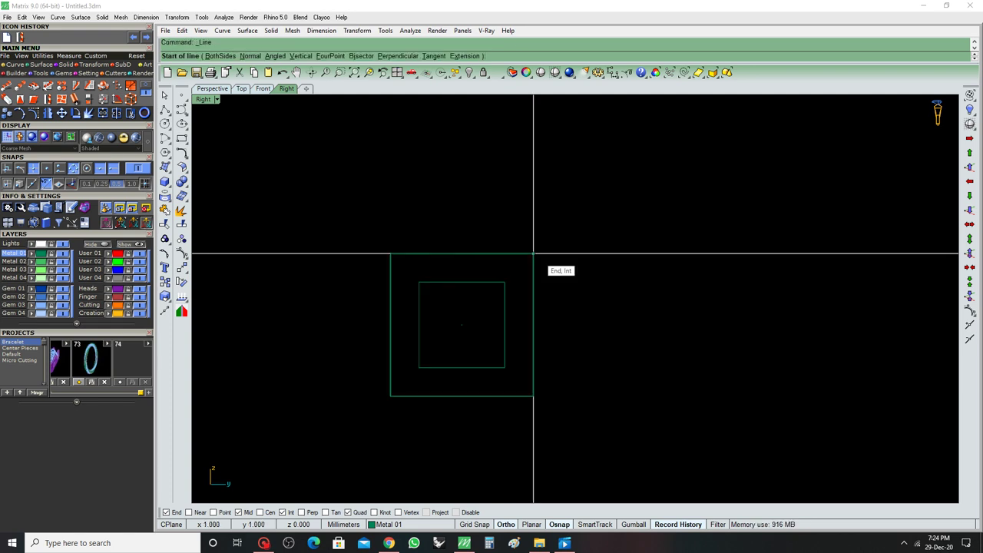
Draw a vertical guide line along the square's edge and offset a copy of it to the left.
scroll(533, 253, down, 3)
click(533, 257)
click(533, 187)
drag(533, 197, 544, 223)
scroll(513, 261, up, 3)
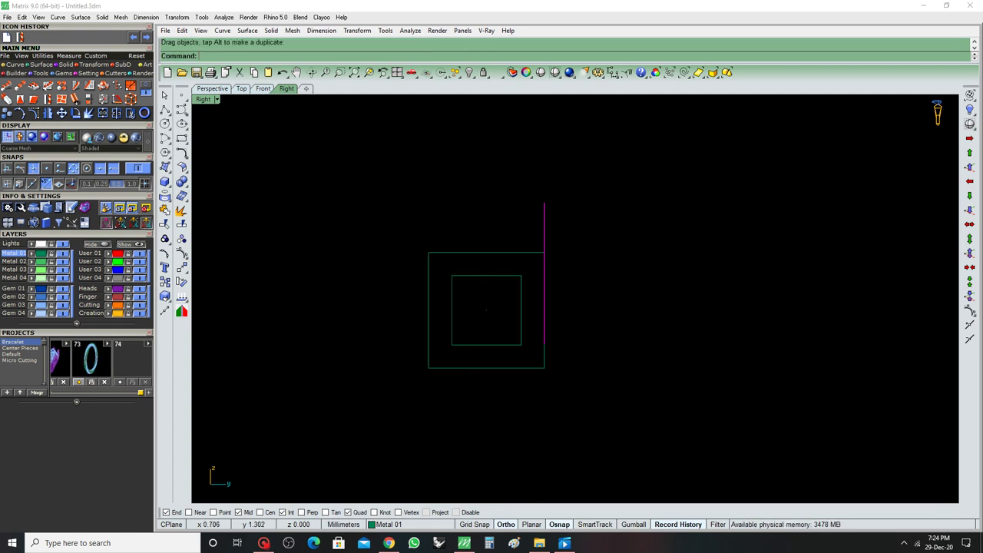
scroll(528, 236, up, 1)
text(O)
key(Return)
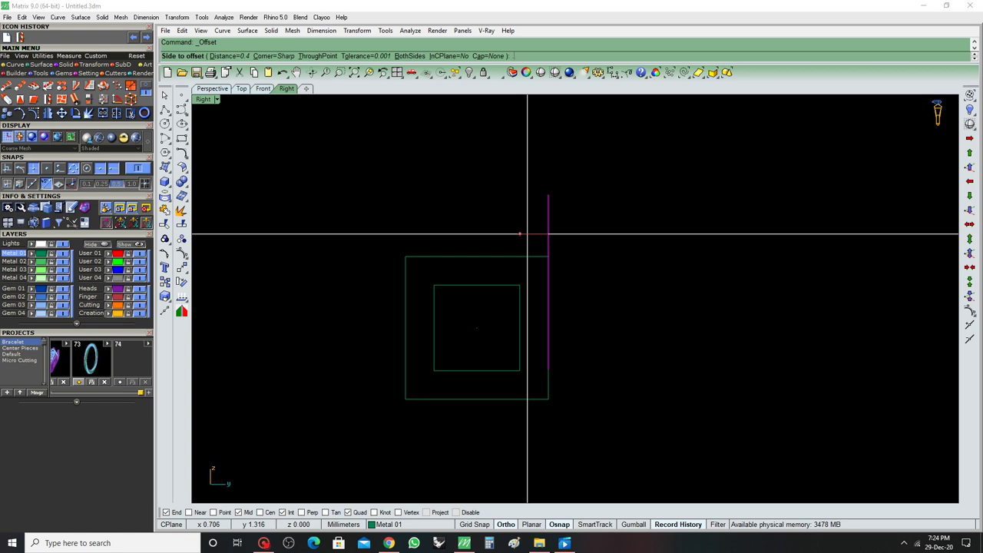
key(Return)
click(527, 232)
scroll(517, 282, up, 2)
text(L)
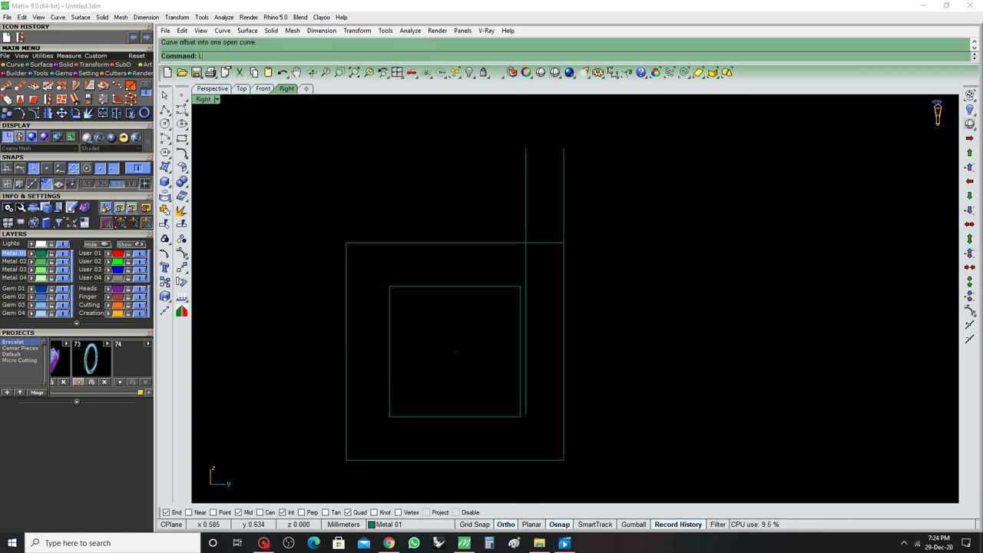
Draw a slanted line from the inner square's corner to the guide intersection.
key(Return)
scroll(521, 286, up, 3)
click(521, 285)
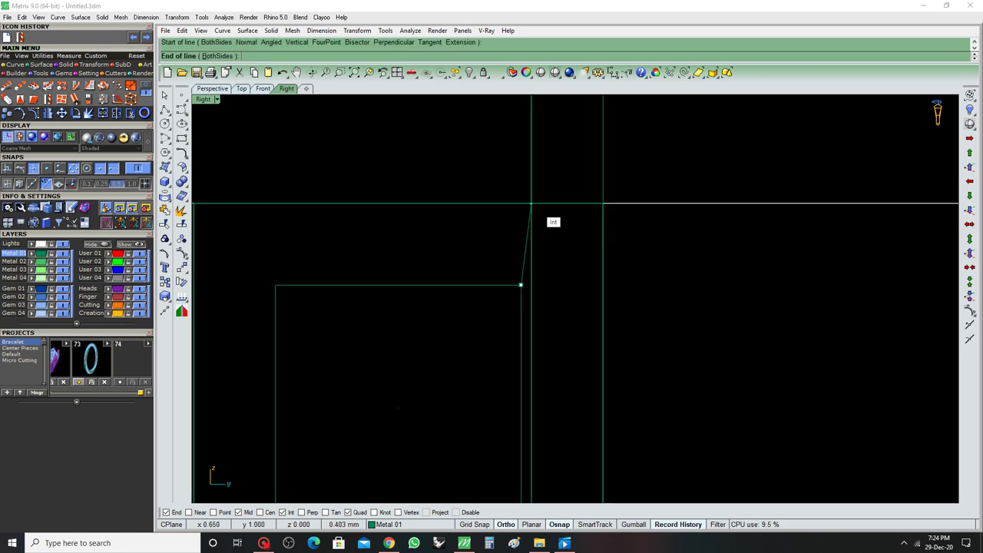
click(531, 204)
scroll(530, 204, down, 3)
scroll(531, 205, down, 2)
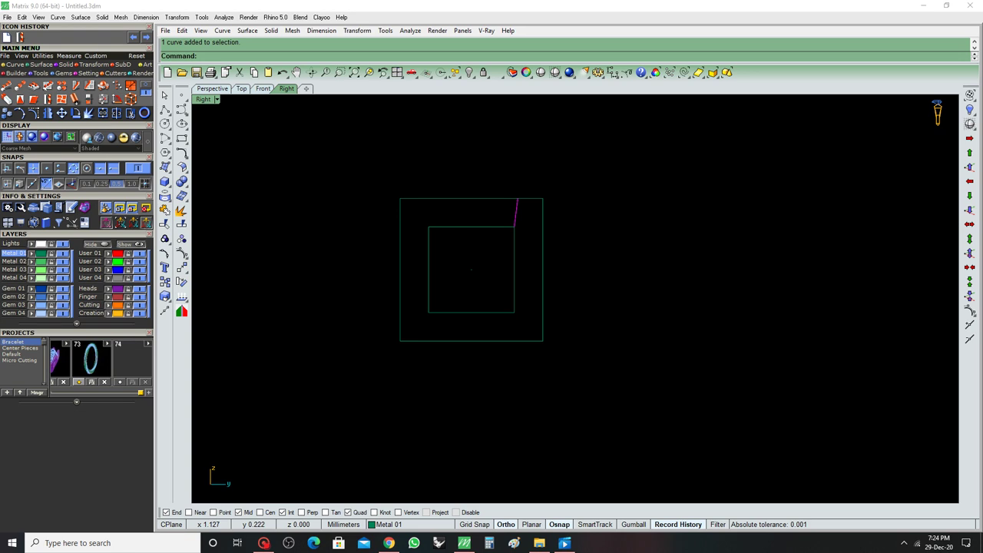
Mirror the slanted line to the left, then mirror both slants to the bottom.
text(mi)
key(Return)
click(471, 269)
click(472, 196)
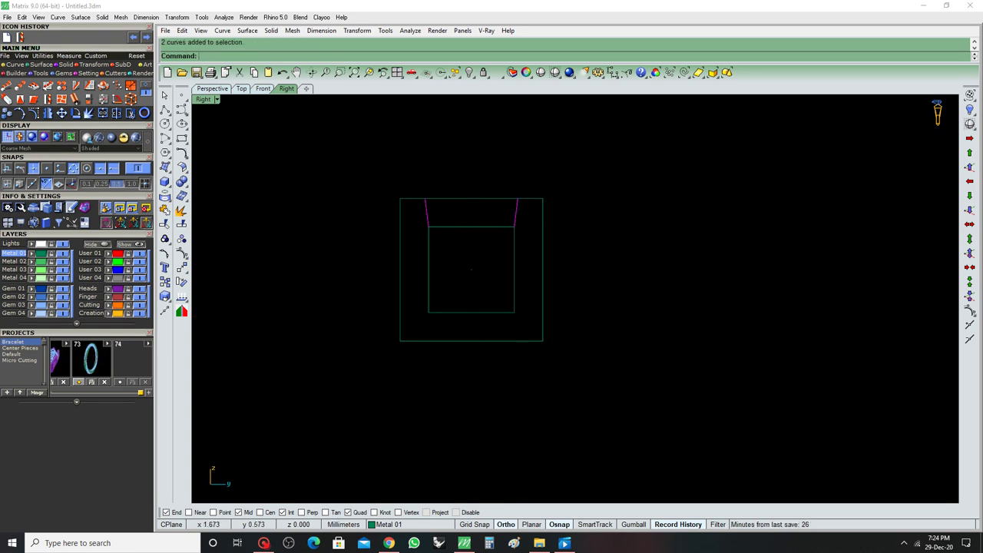
key(Return)
click(470, 269)
click(592, 270)
Trim away the top and bottom middle segments and join the curves into one H outline.
drag(375, 392, 644, 140)
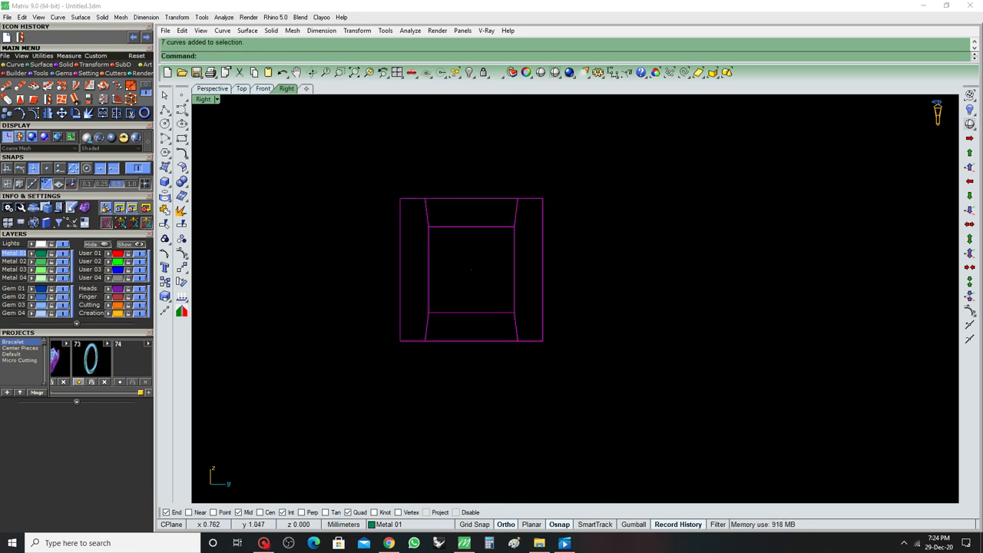
text(trim)
key(Return)
click(471, 199)
click(471, 340)
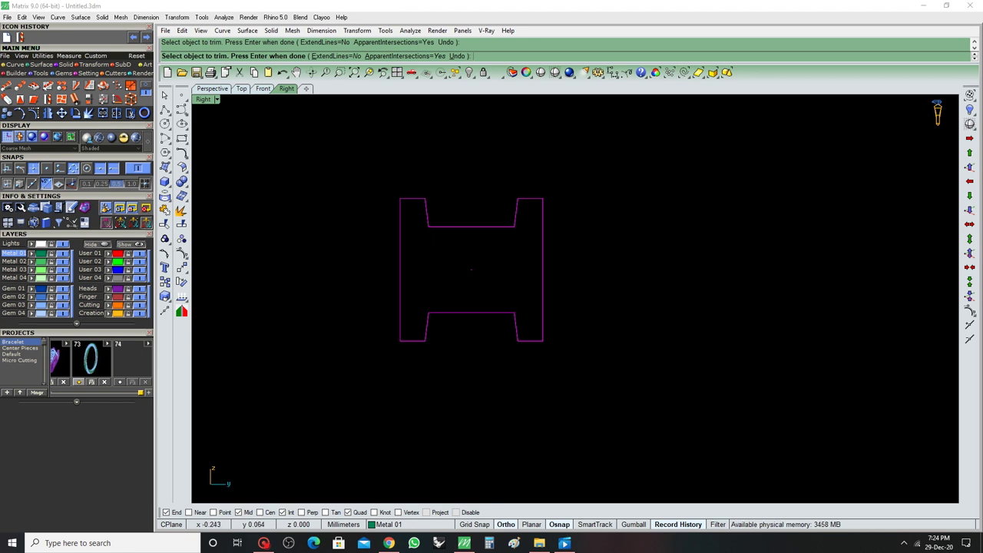
key(Return)
key(ctrl+j)
Fillet the H outline's outer corners with radius 0.1.
right_drag(471, 270, 453, 293)
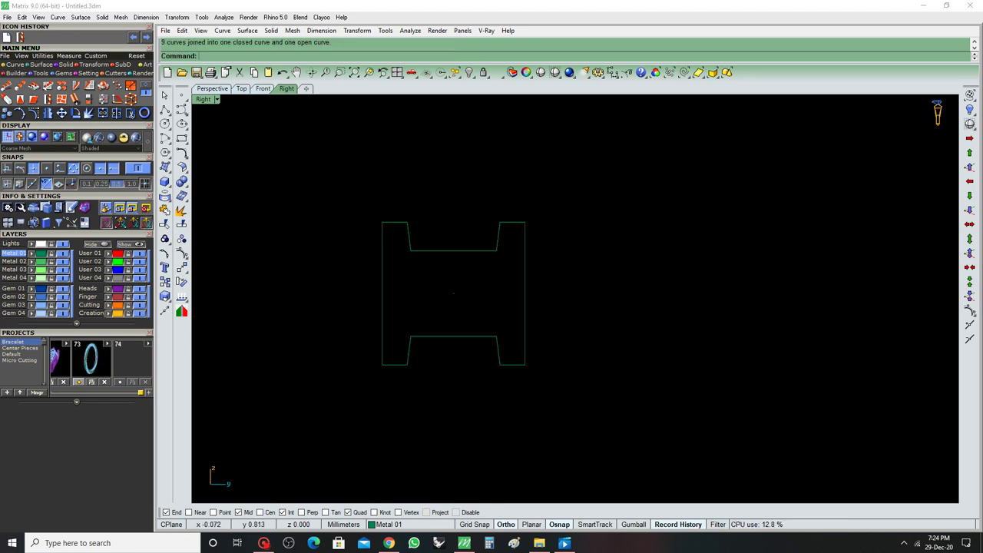
click(182, 152)
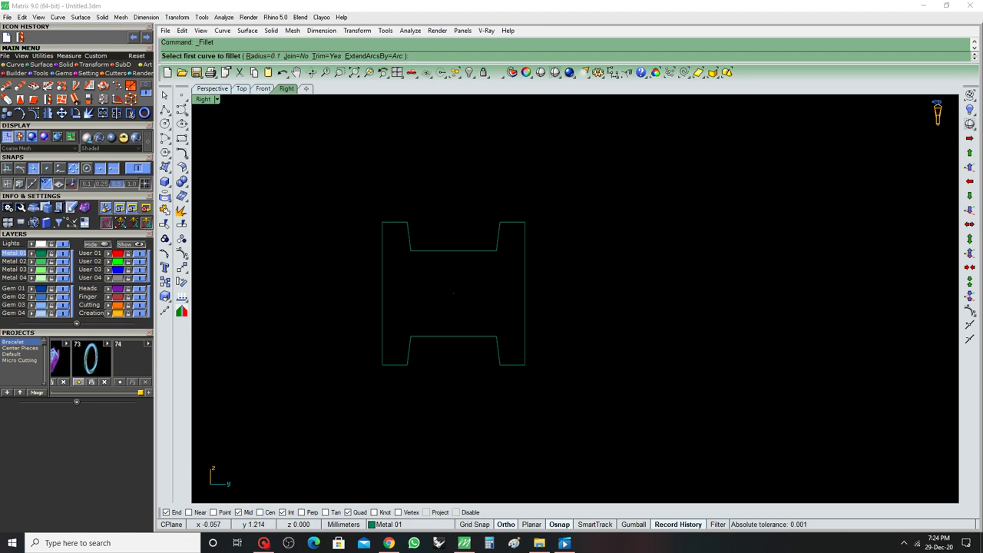
click(408, 233)
click(382, 237)
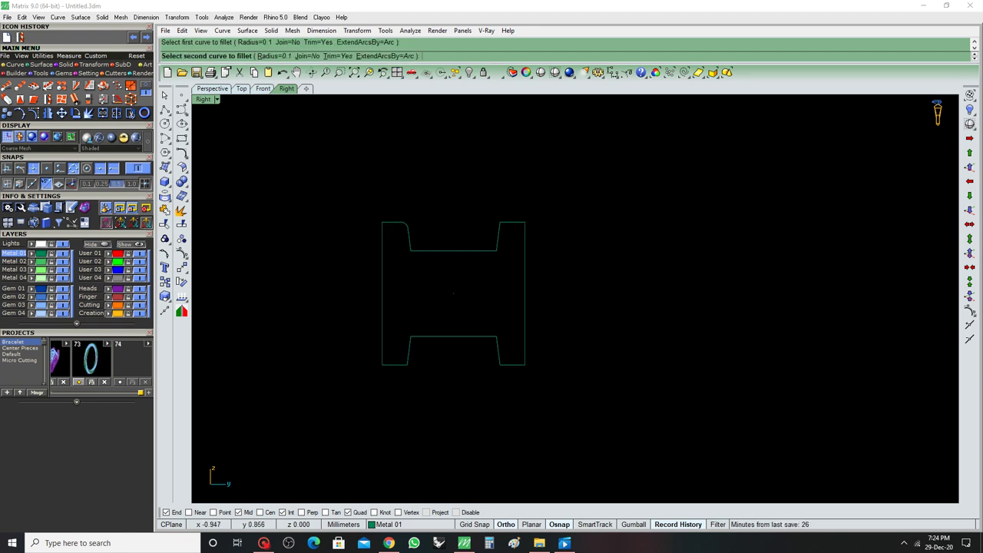
key(Return)
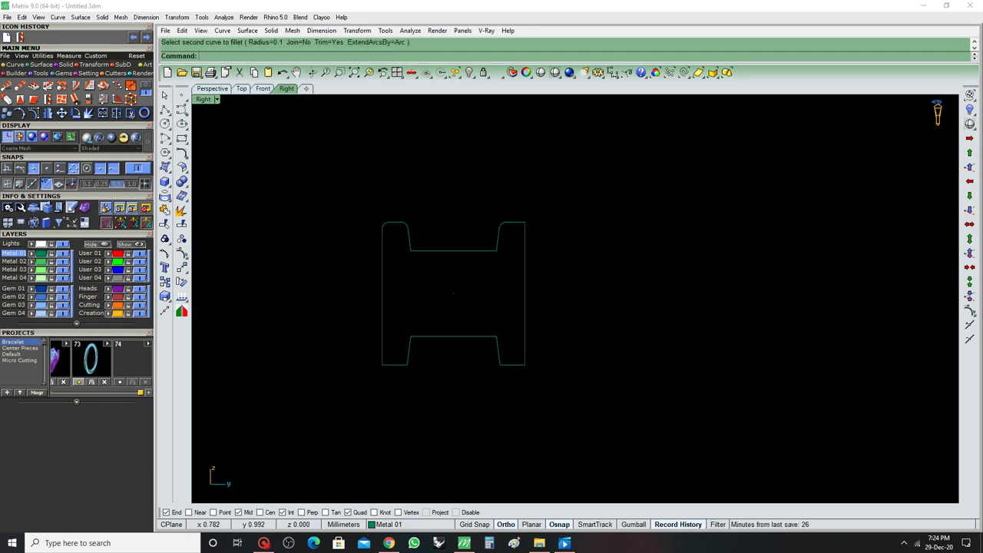
key(Return)
click(524, 338)
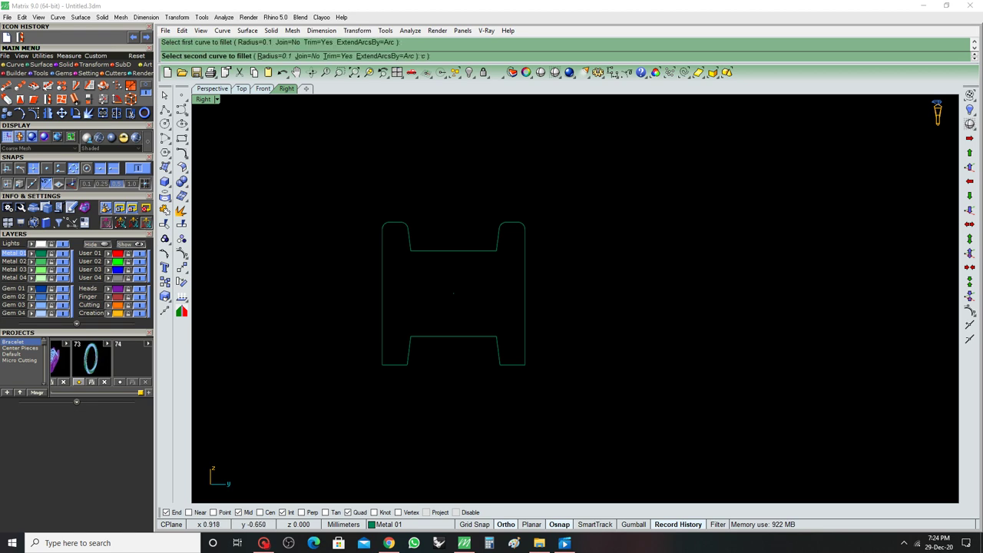
click(510, 365)
key(Return)
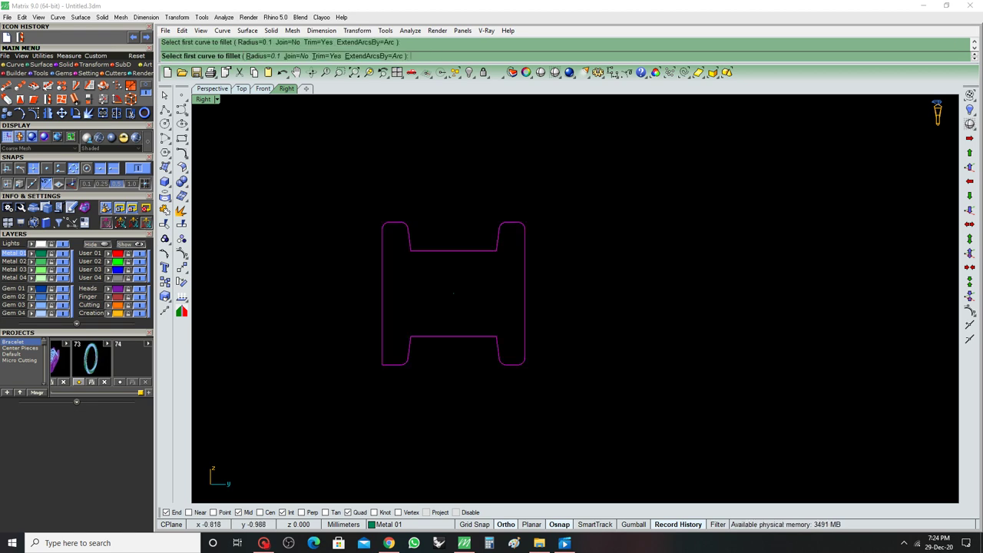
click(453, 337)
Extrude the H profile both ways along the line into a straight solid bar.
key(Escape)
key(ctrl+a)
key(ctrl+F4)
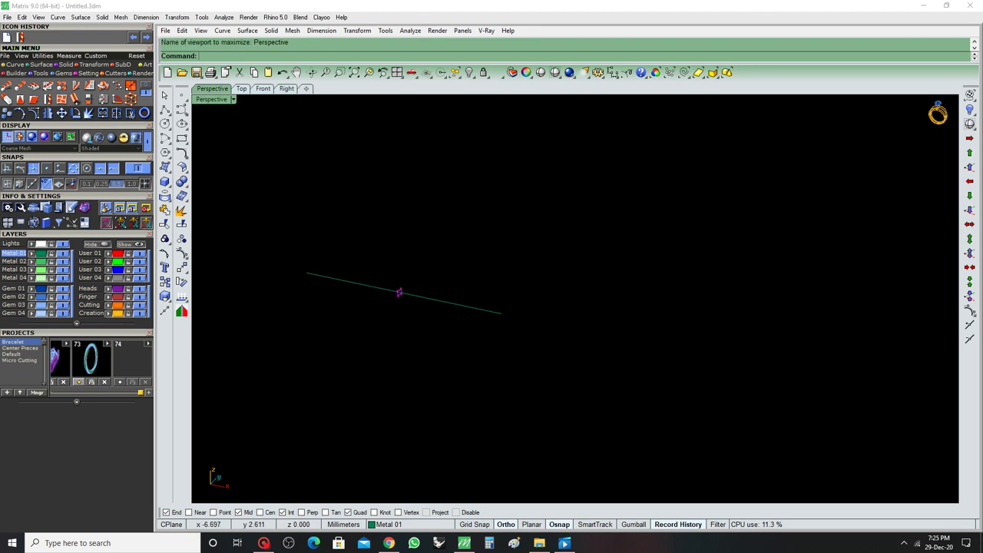
click(164, 195)
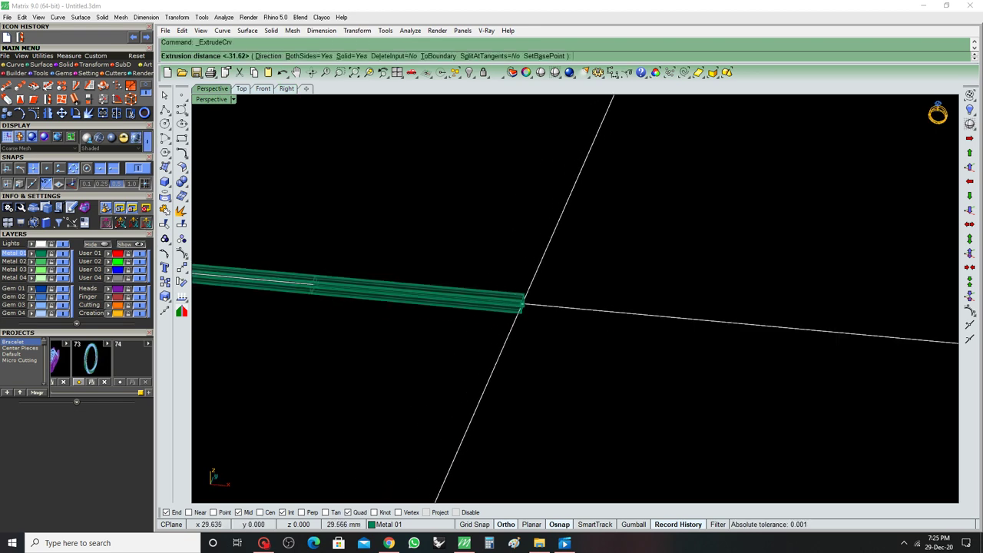
click(536, 306)
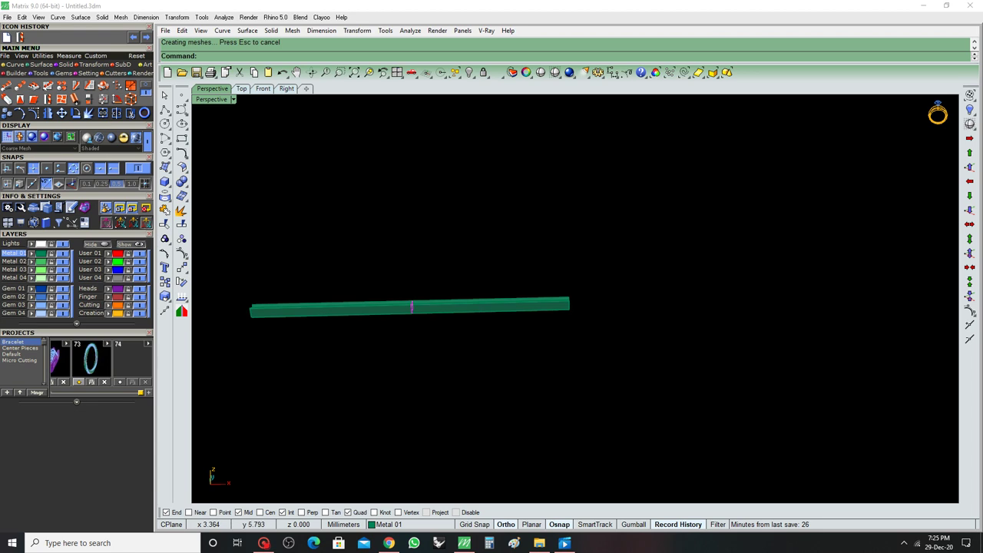
text(C)
Show the two circles again, orbit the bar level and centred, and reveal the gem ring.
key(Return)
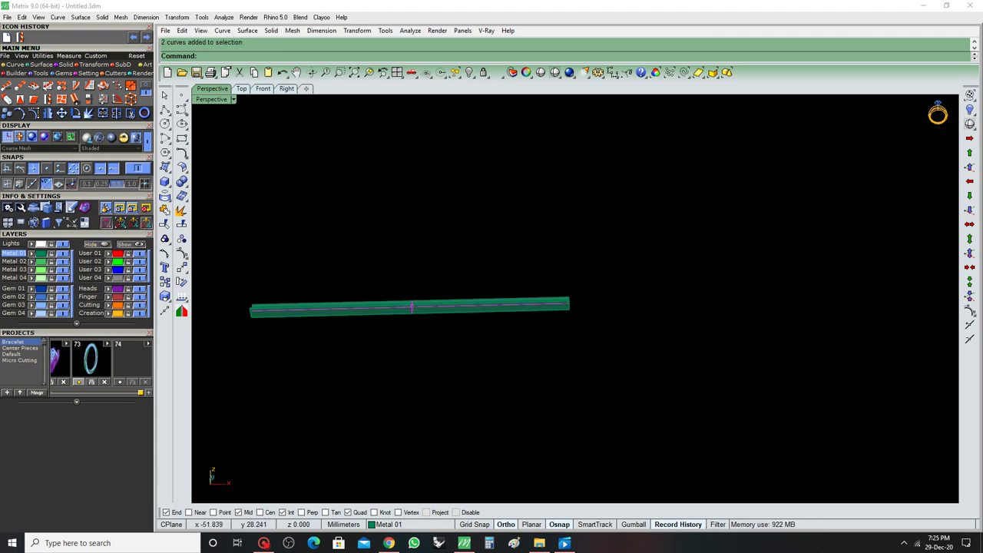
key(Escape)
text(U)
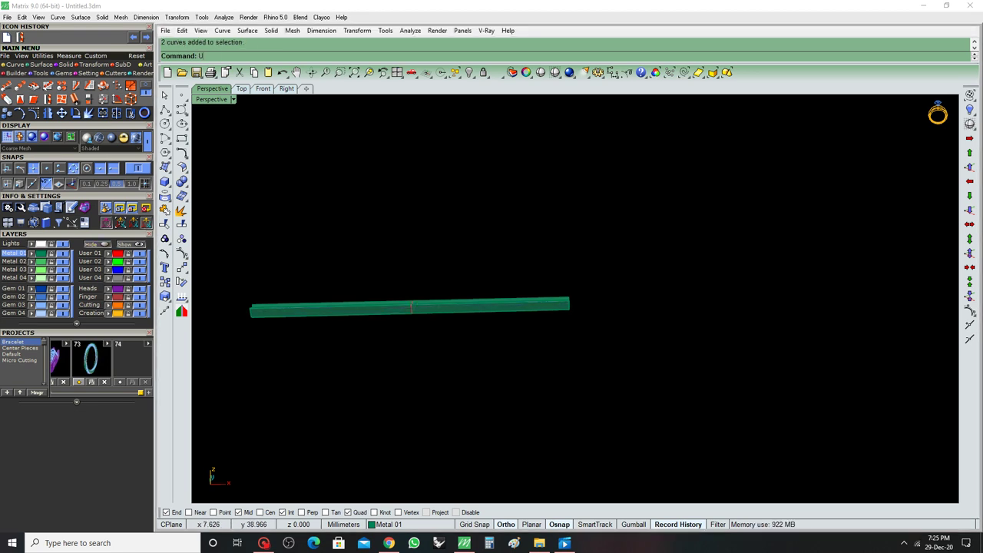
key(Return)
click(412, 259)
key(Return)
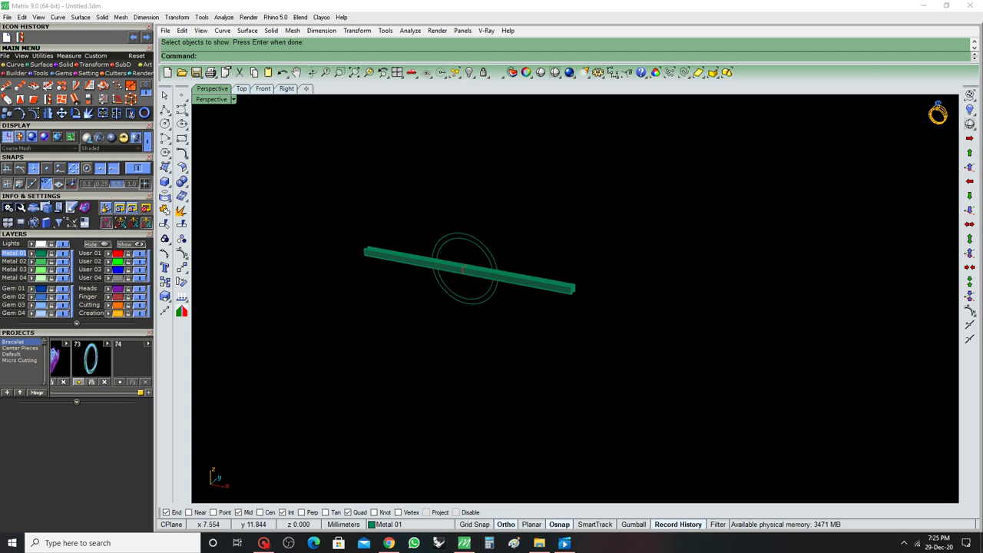
right_drag(461, 346, 522, 330)
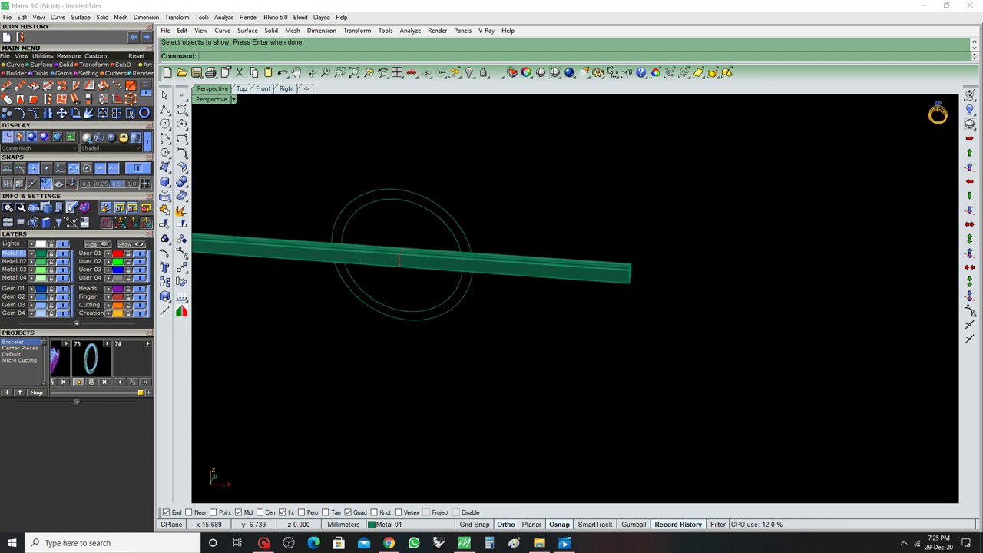
right_drag(461, 346, 492, 338)
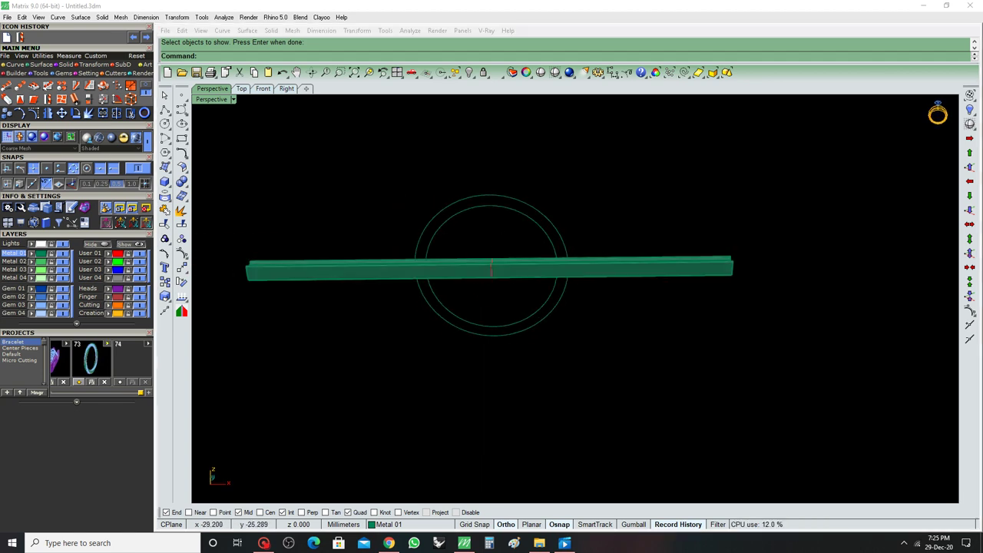
key(Return)
Move the gem ring to the right of the bar, view it shaded, then hide it.
click(262, 88)
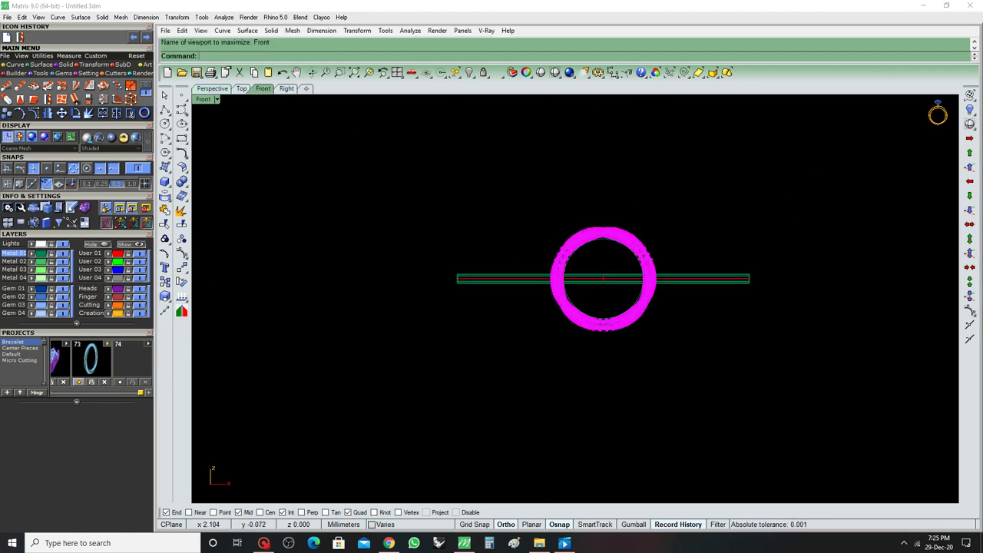
click(606, 246)
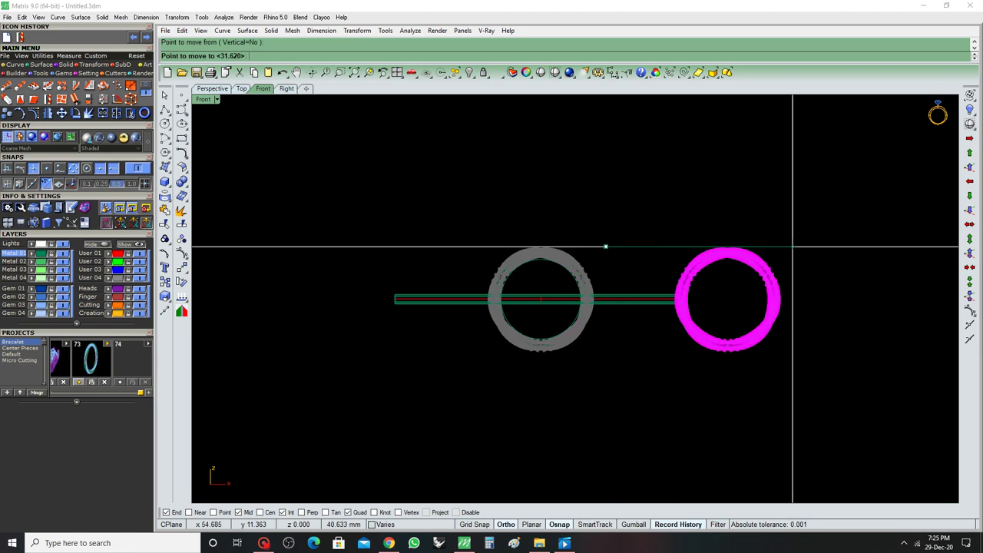
text(50)
click(834, 247)
key(ctrl+alt+s)
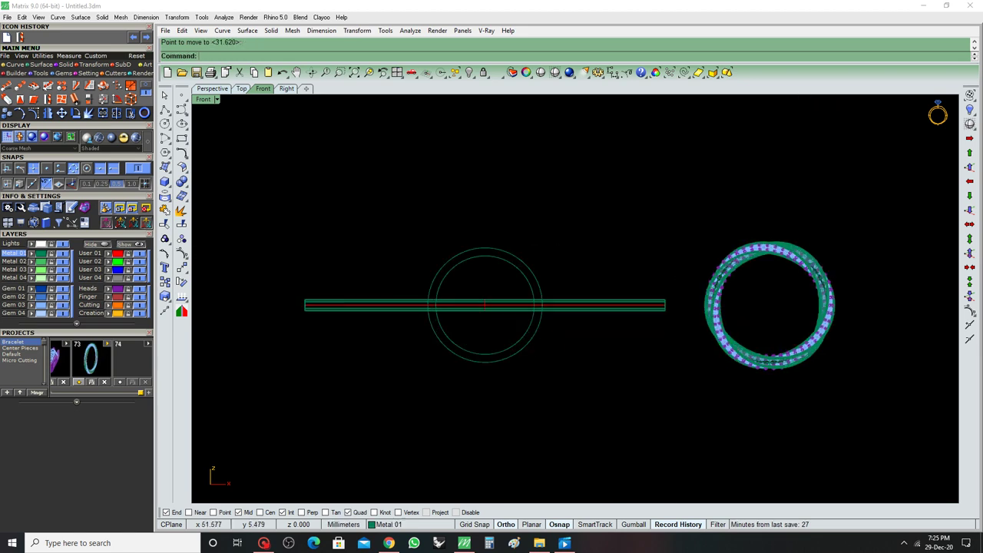
scroll(868, 299, up, 3)
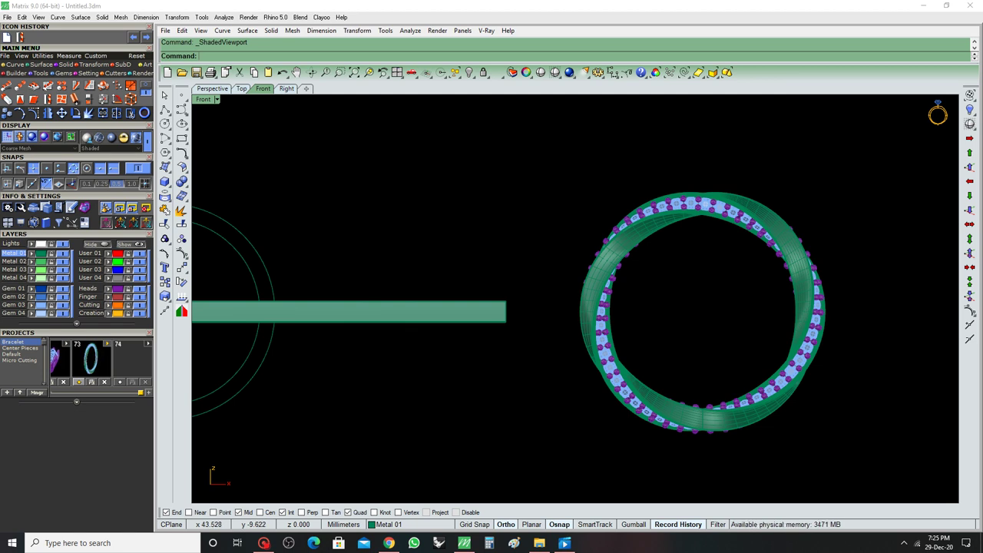
scroll(619, 383, down, 3)
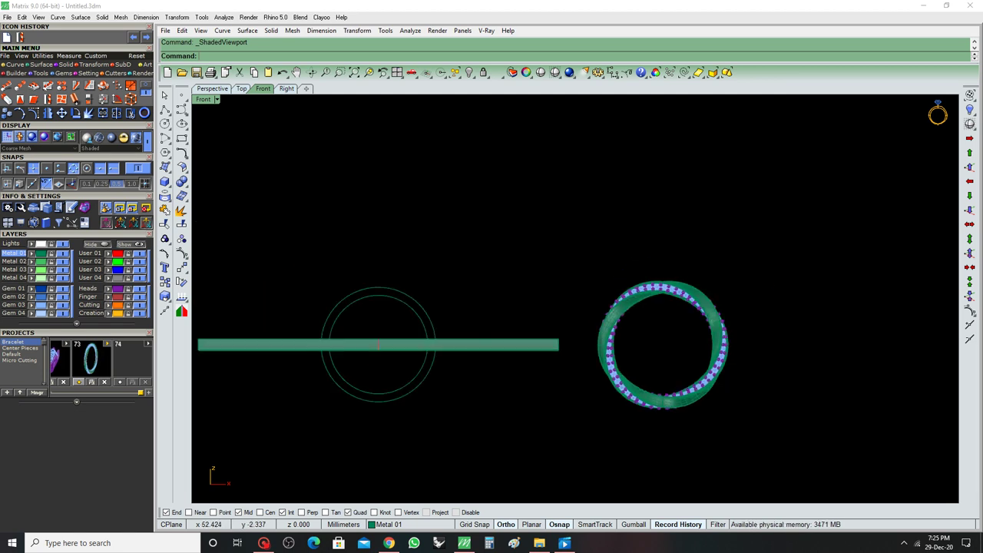
click(612, 380)
key(ctrl+h)
Return to the perspective view and display the bar as wireframe, zoomed in on it.
click(212, 88)
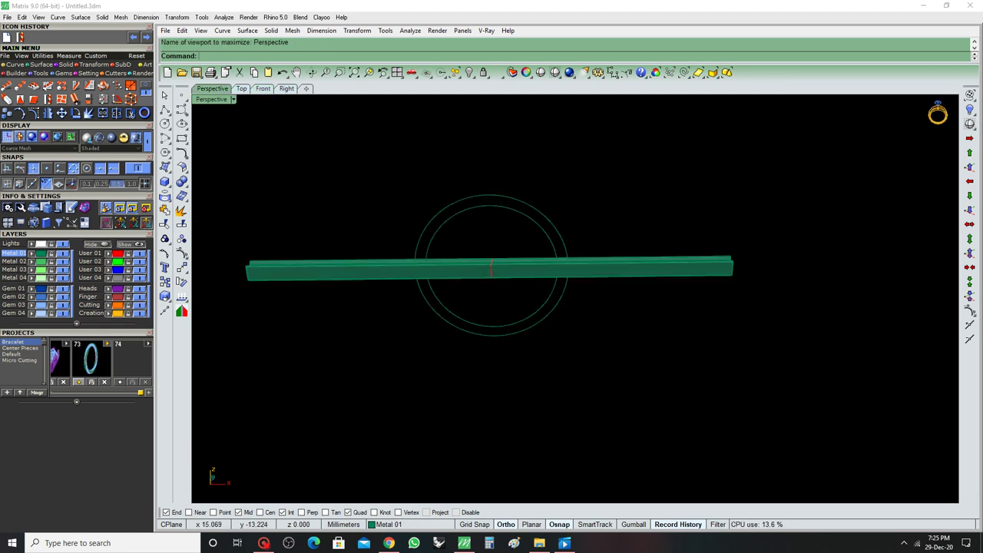
right_drag(461, 346, 507, 307)
click(507, 246)
key(ctrl+alt+w)
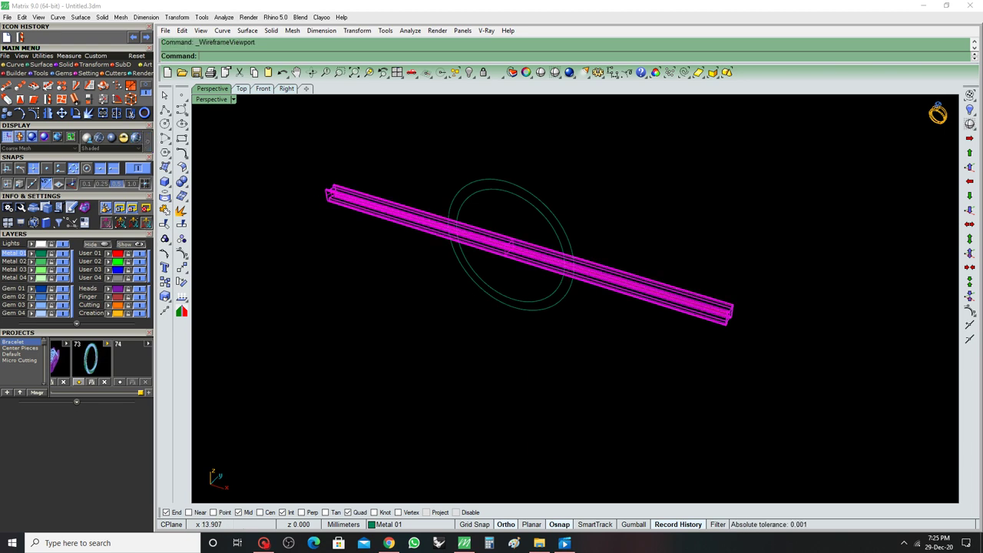
scroll(574, 300, down, 1)
scroll(574, 299, up, 3)
scroll(442, 180, up, 2)
scroll(442, 180, up, 1)
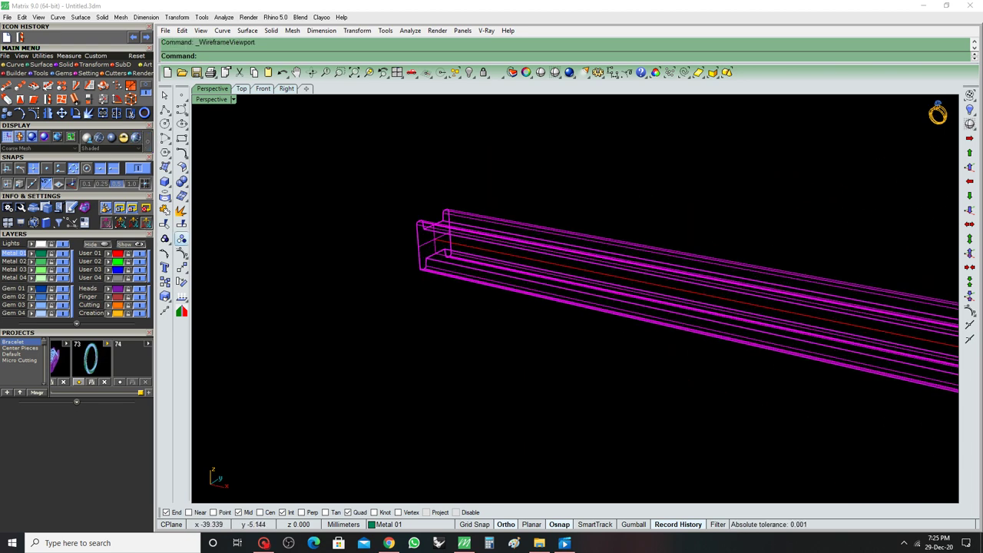
Twist the H-profile bar 540 degrees about an axis snapped to its two ends.
click(62, 113)
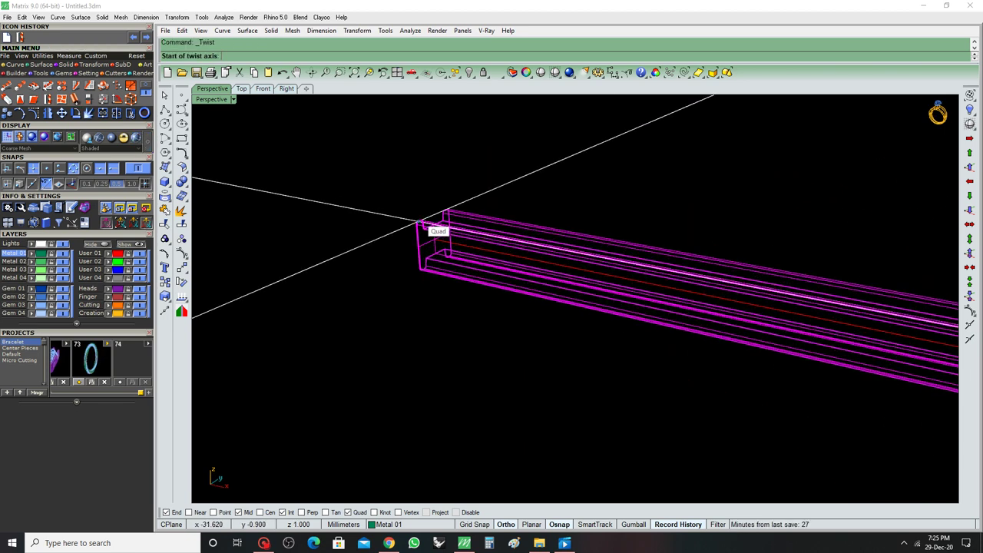
scroll(432, 230, up, 1)
click(433, 239)
scroll(432, 238, down, 2)
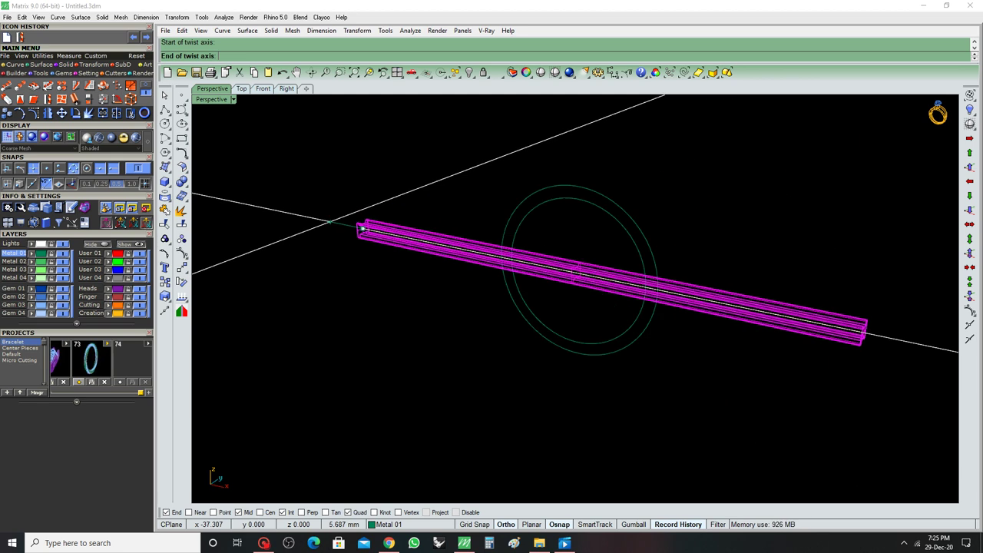
scroll(345, 230, down, 2)
scroll(450, 239, up, 4)
scroll(449, 238, up, 1)
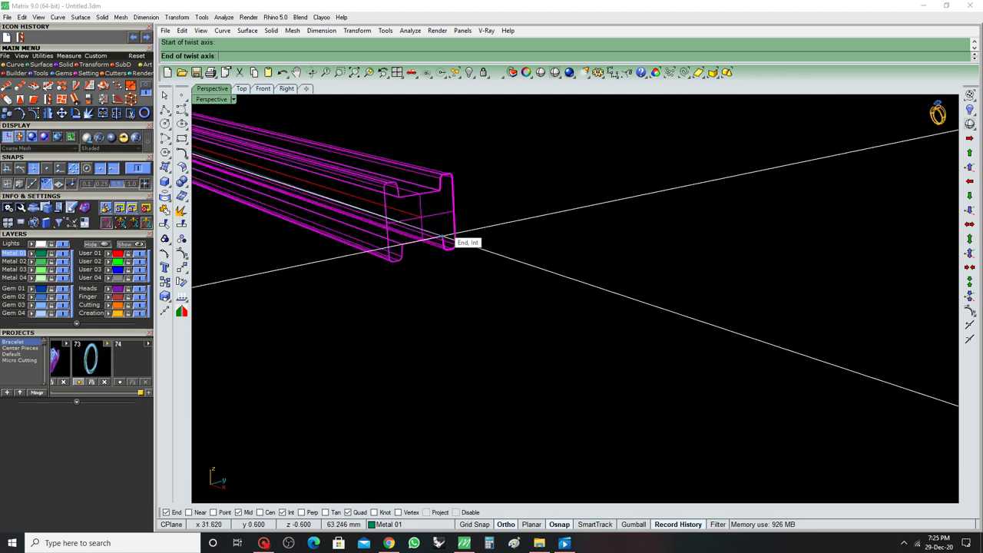
click(446, 240)
scroll(445, 240, down, 3)
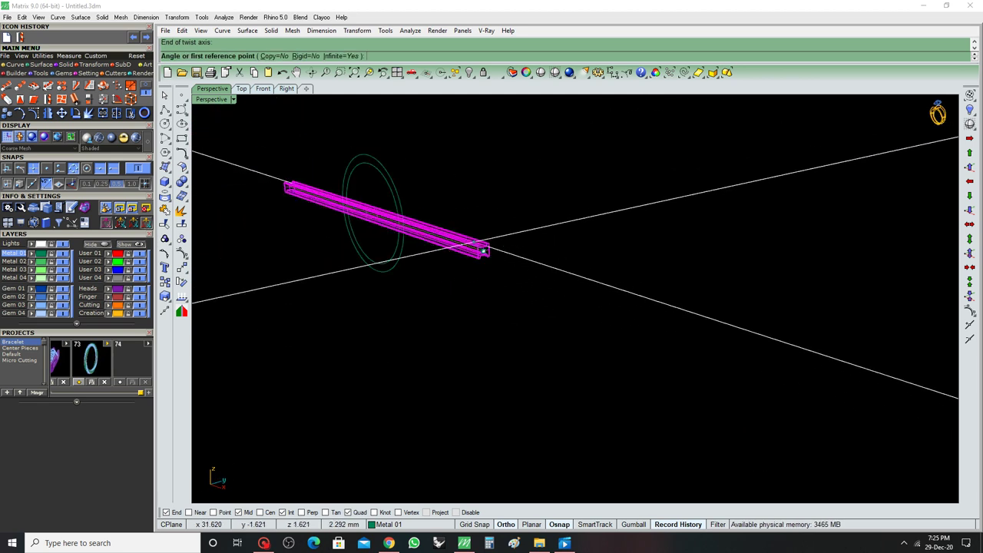
scroll(486, 249, up, 1)
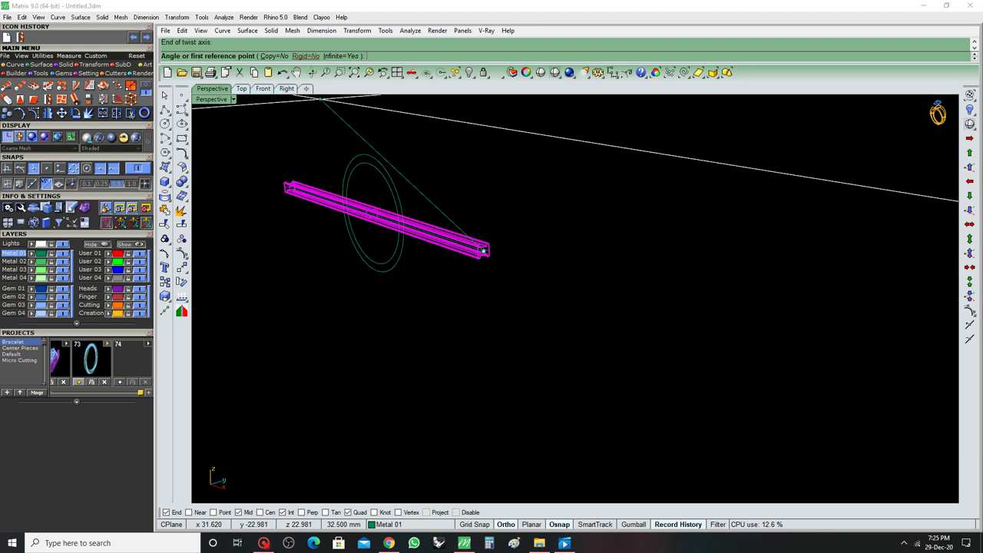
scroll(483, 250, down, 3)
key(ctrl+F3)
text(540)
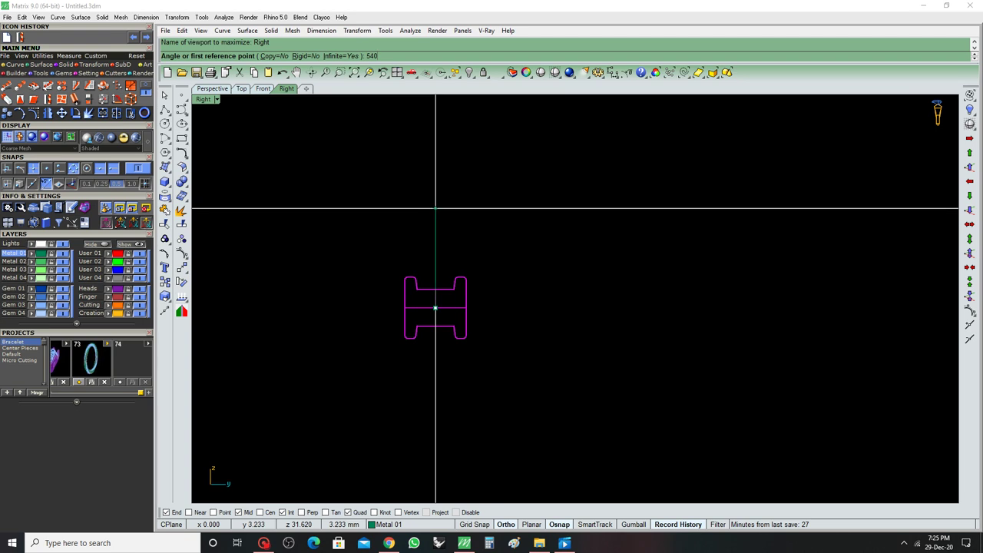
key(Return)
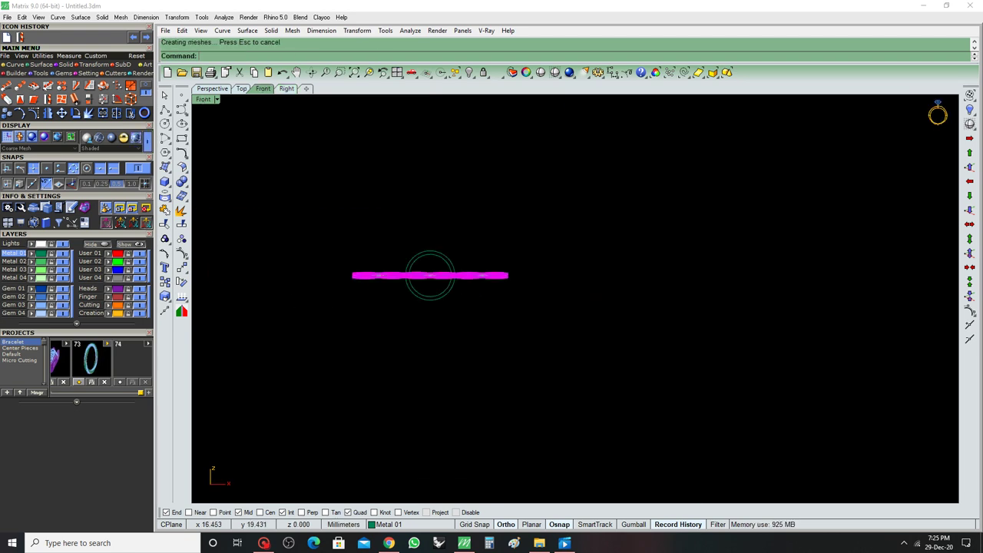
Flow the twisted bar from the straight axis line onto the circle.
key(ctrl+F4)
key(Escape)
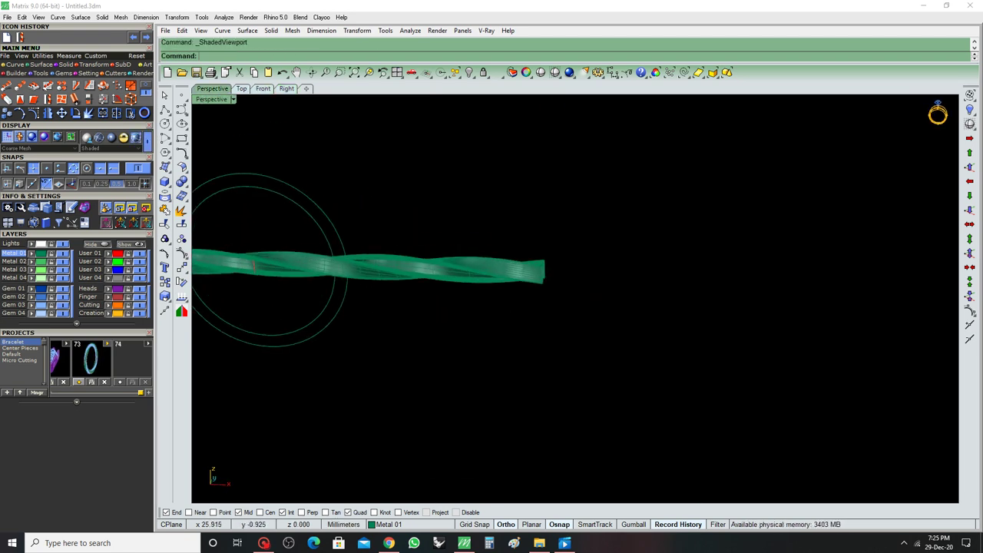
key(ctrl+a)
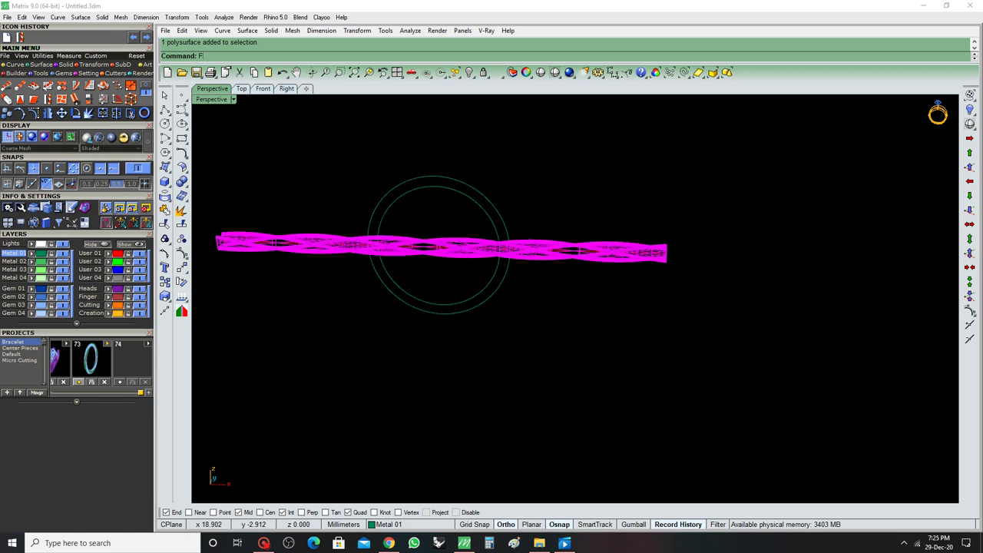
text(low)
key(Return)
click(649, 249)
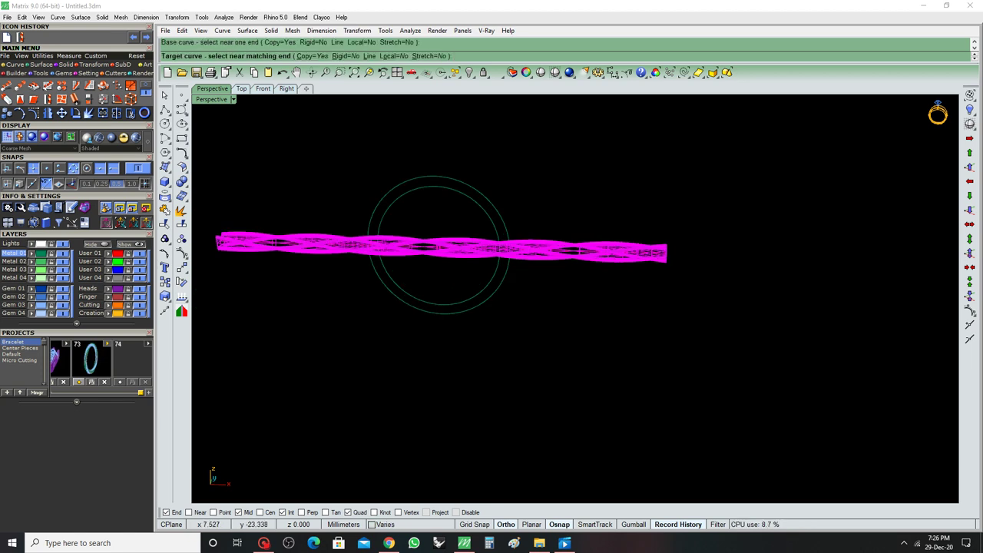
click(506, 269)
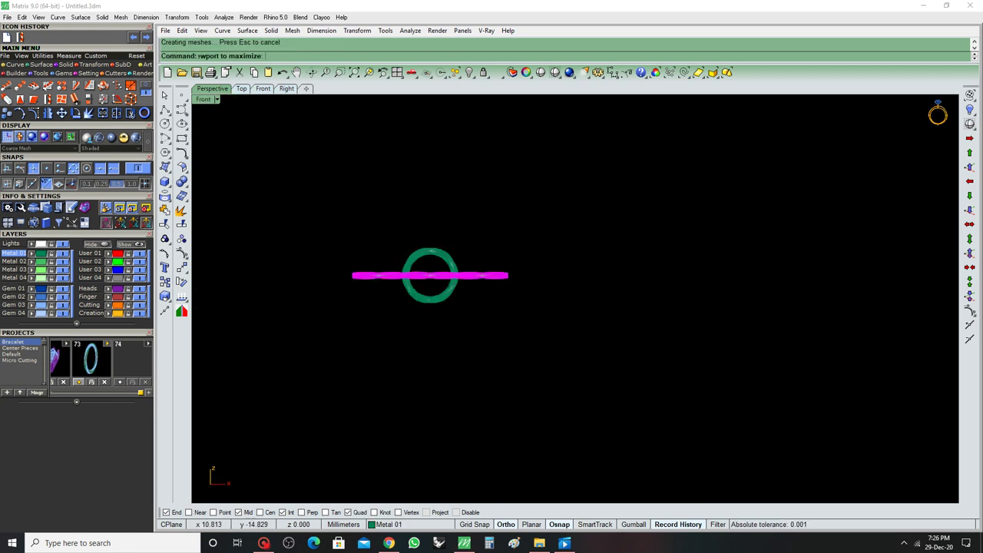
Preview the new ring shaded in the front view, then return to perspective.
key(ctrl+F2)
key(ctrl+alt+s)
scroll(394, 261, up, 5)
key(Escape)
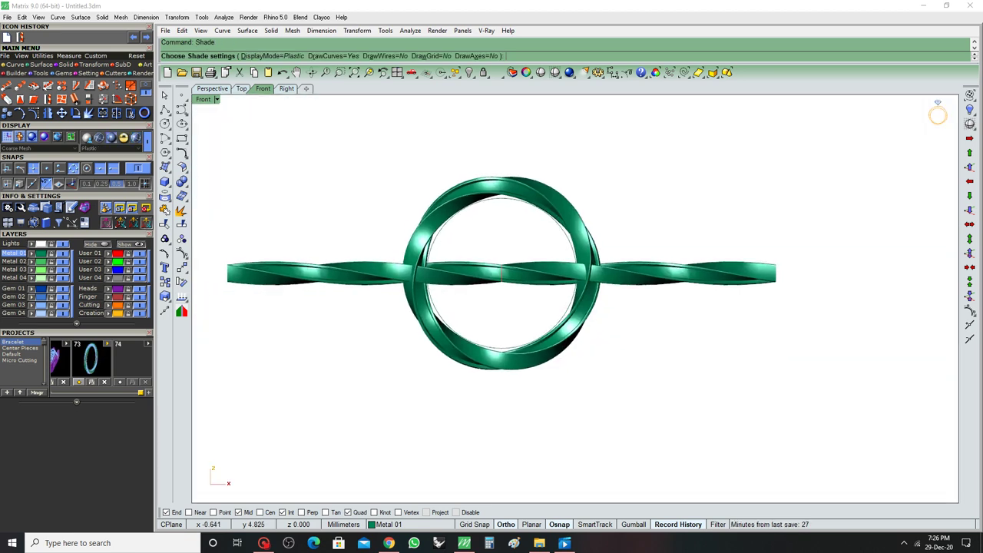
key(Escape)
key(Return)
key(Escape)
key(ctrl+F4)
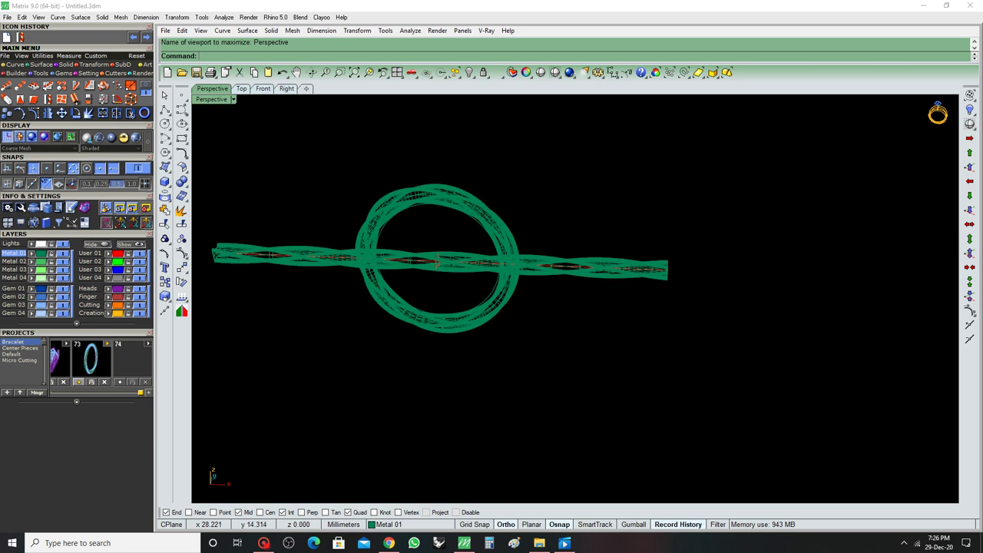
key(Left)
key(Left)
key(Left)
Hide the construction curves and the straight twisted bar.
key(ctrl+a)
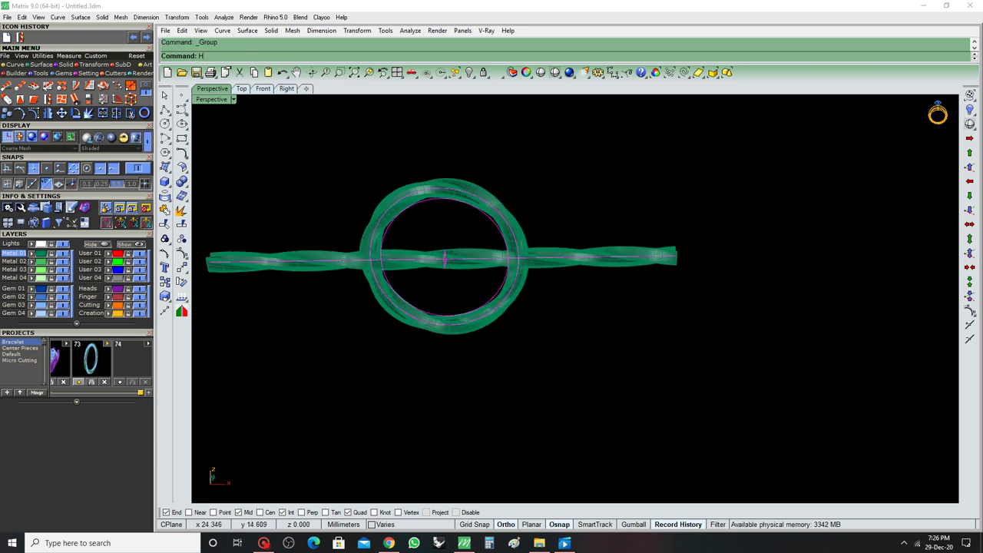
key(Return)
click(584, 258)
key(Delete)
key(Left)
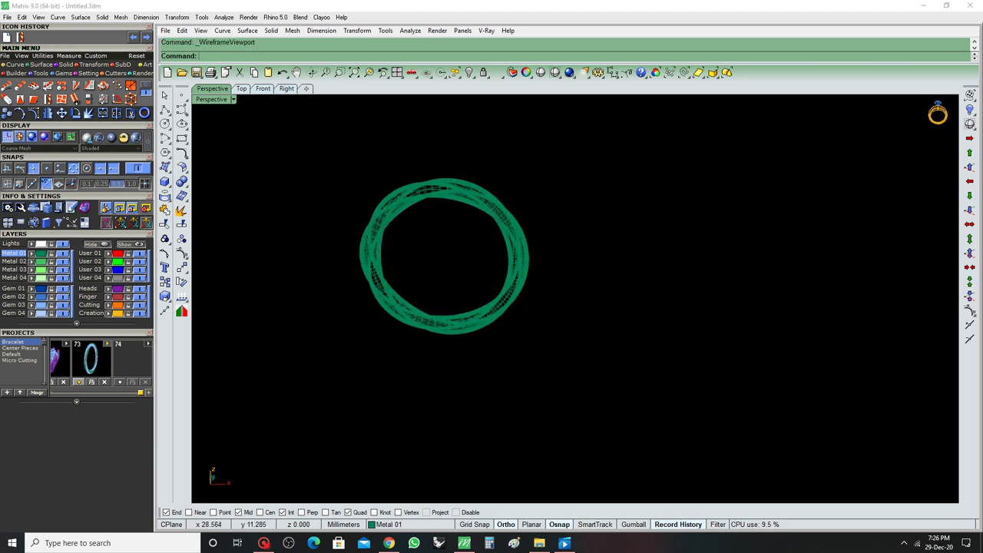
key(Left)
key(Left)
Inspect the twisted ring in a Shade preview from several angles.
key(Left)
text(Shade)
key(Return)
key(Left)
key(Left)
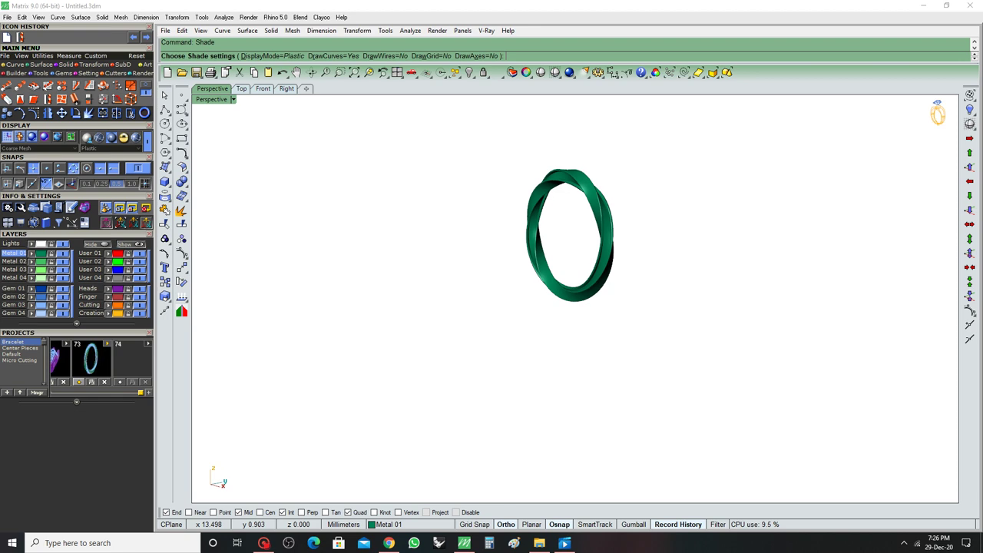
key(Left)
key(Left)
key(Left)
key(Left)
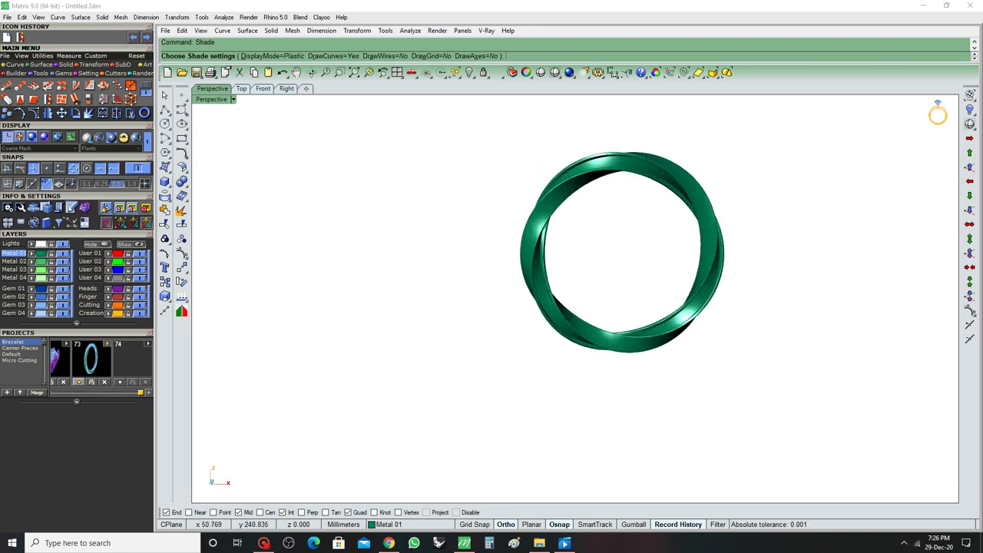
key(Return)
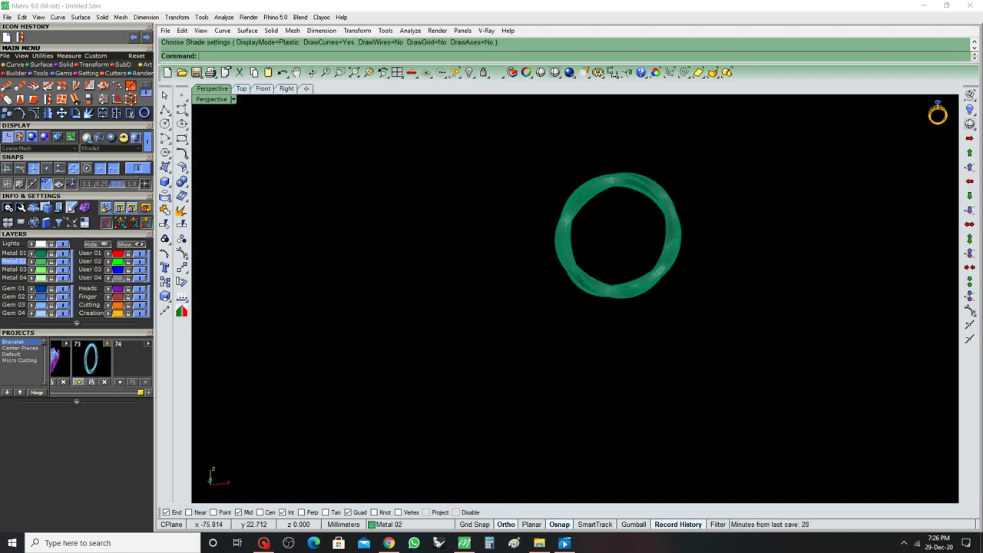
Attempt an inner band face extraction, then cancel and undo to restore the face.
right_drag(492, 308, 583, 254)
scroll(631, 317, up, 3)
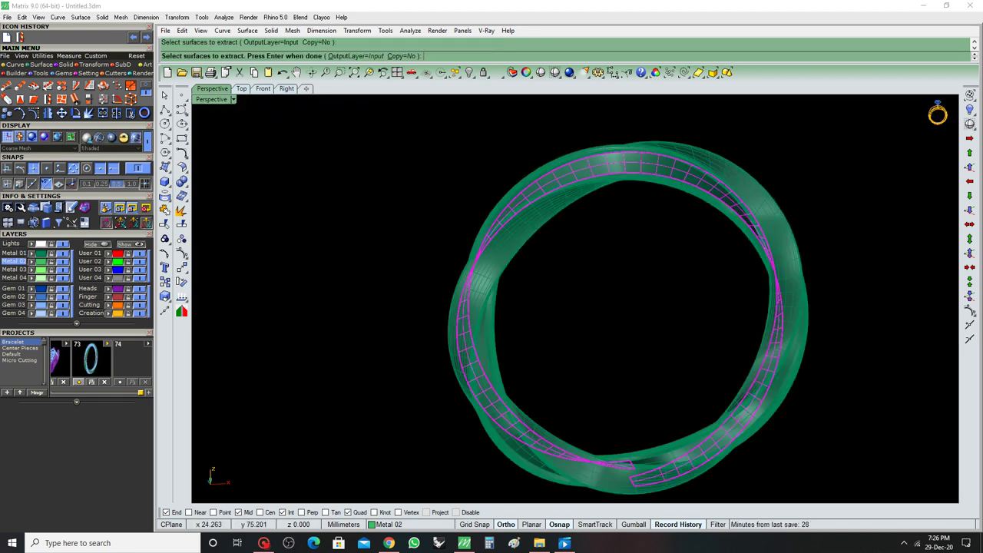
key(Return)
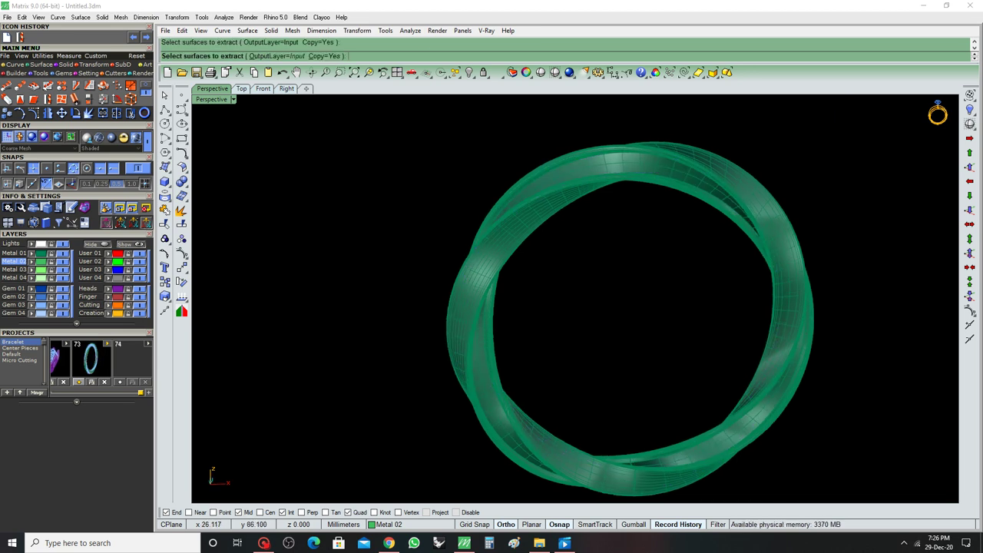
key(Return)
key(Escape)
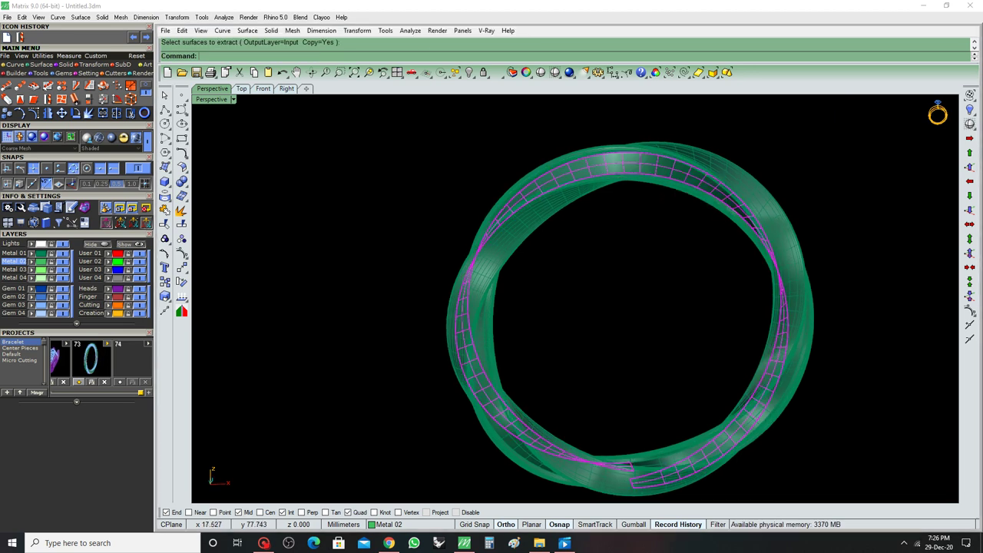
key(ctrl+z)
Extract copies of the inner band faces with Copy=Yes, then clear the selection.
key(Right)
key(Right)
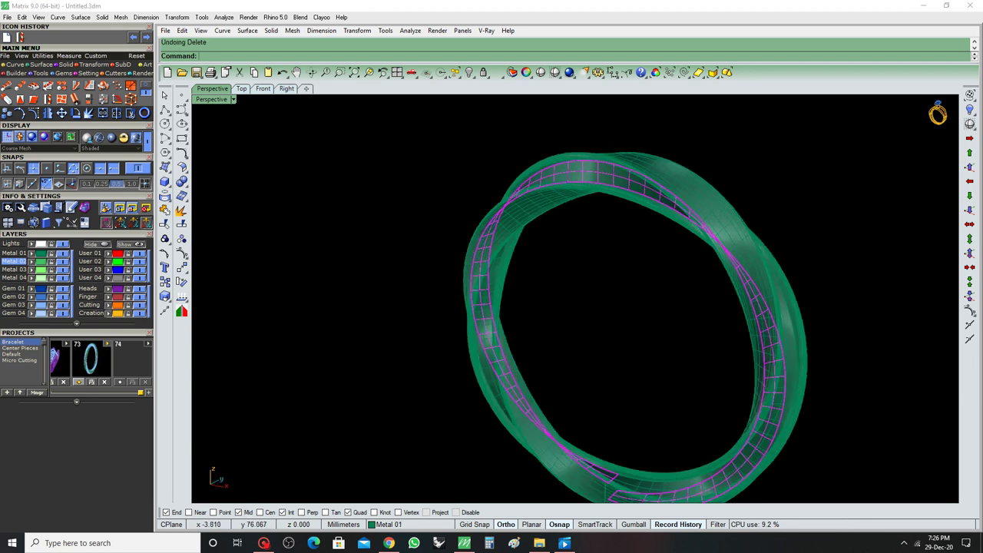
key(Right)
key(Right)
key(Right)
key(Right)
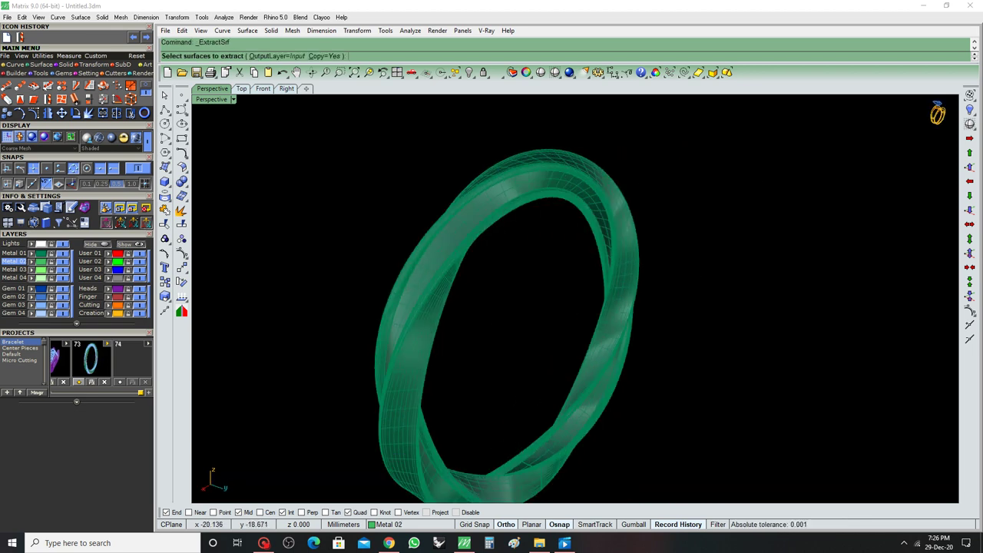
key(Return)
key(Right)
key(Right)
key(ctrl+a)
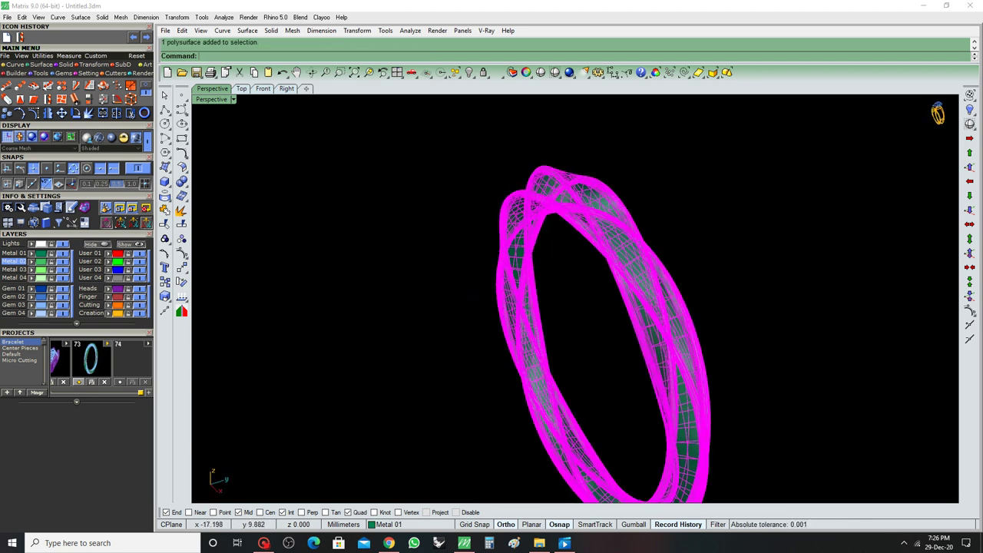
key(Right)
key(Right)
key(Right)
key(Right)
key(Right)
key(Right)
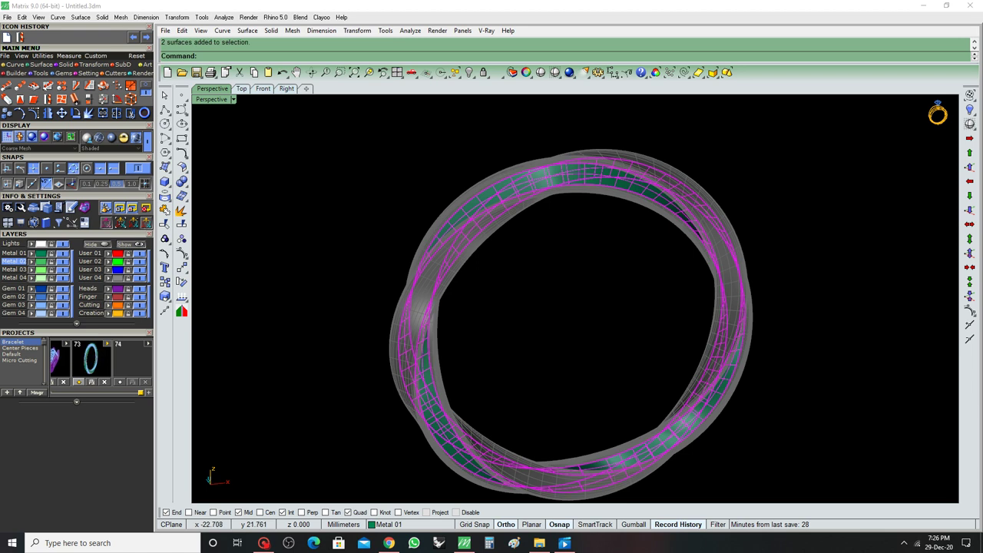
key(Escape)
key(Page_Down)
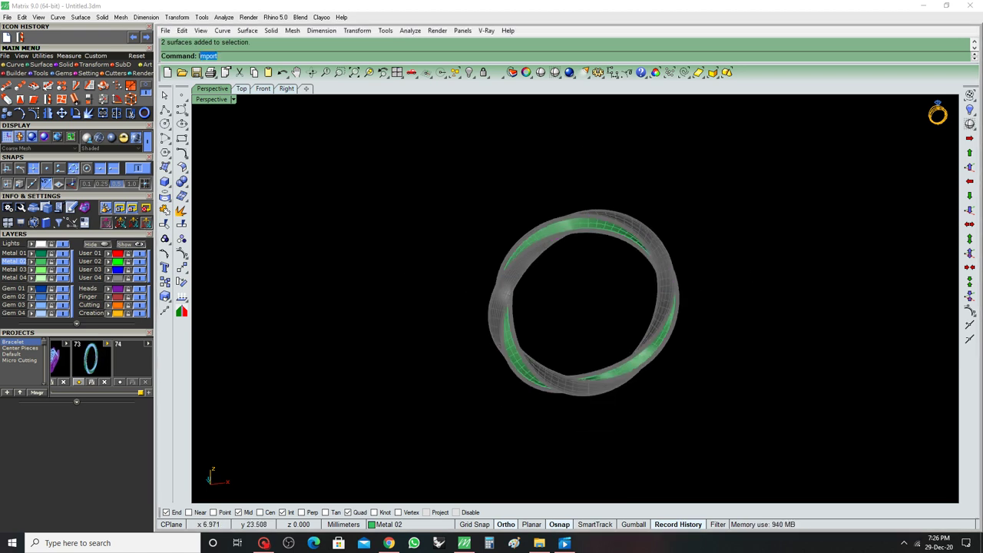
Extract a Direction=V isocurve through the middle of the green inner surface.
key(Page_Up)
key(Page_Up)
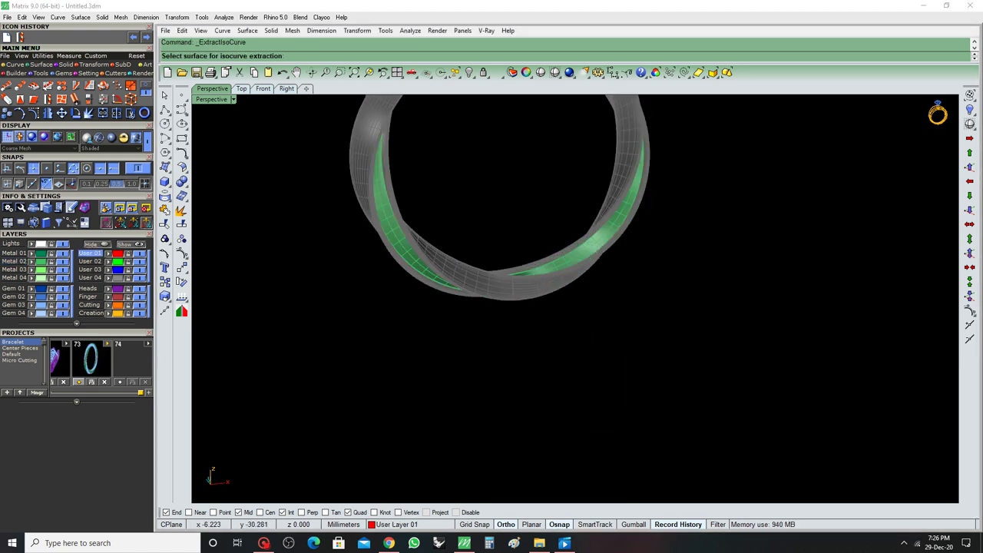
key(Page_Up)
key(Page_Up)
key(Page_Up)
key(Page_Up)
click(494, 239)
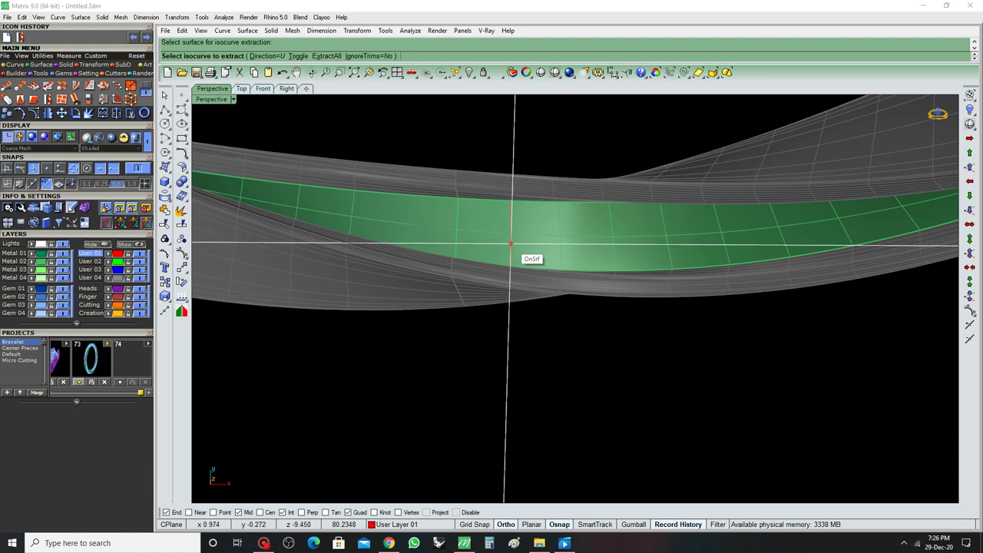
text(t)
key(Return)
text(t)
key(BackSpace)
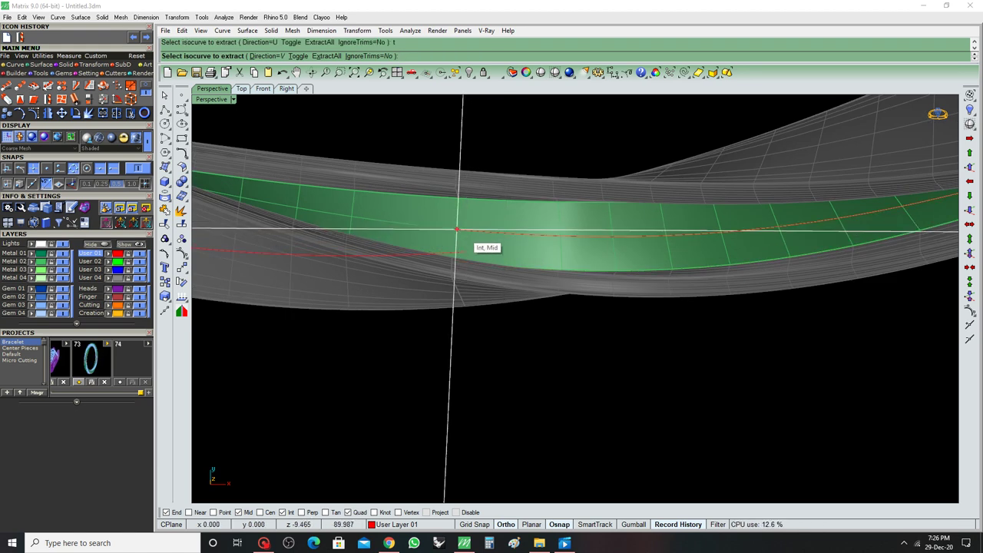
click(458, 230)
key(Return)
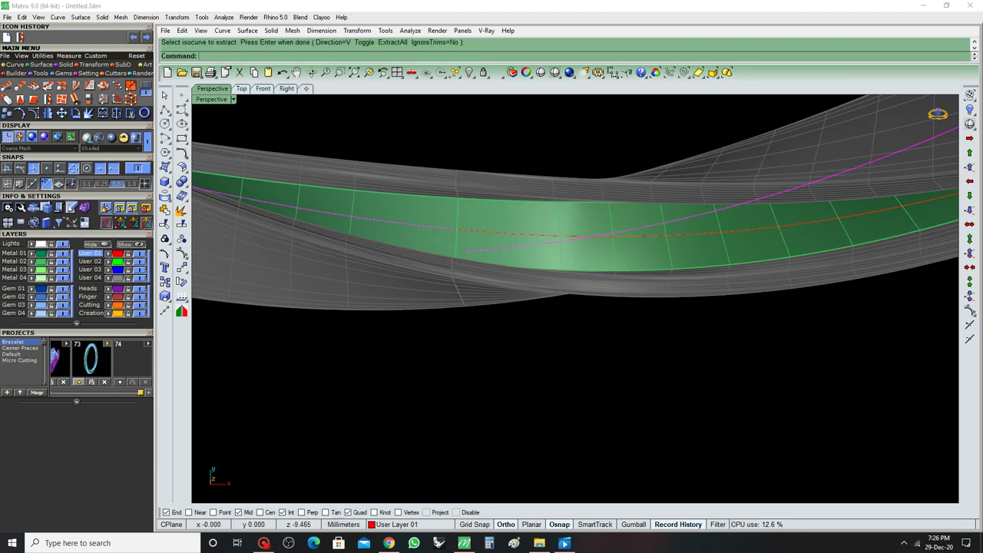
mouse_move(537, 230)
right_down()
mouse_move(495, 250)
mouse_move(530, 261)
mouse_move(545, 300)
right_up()
click(495, 250)
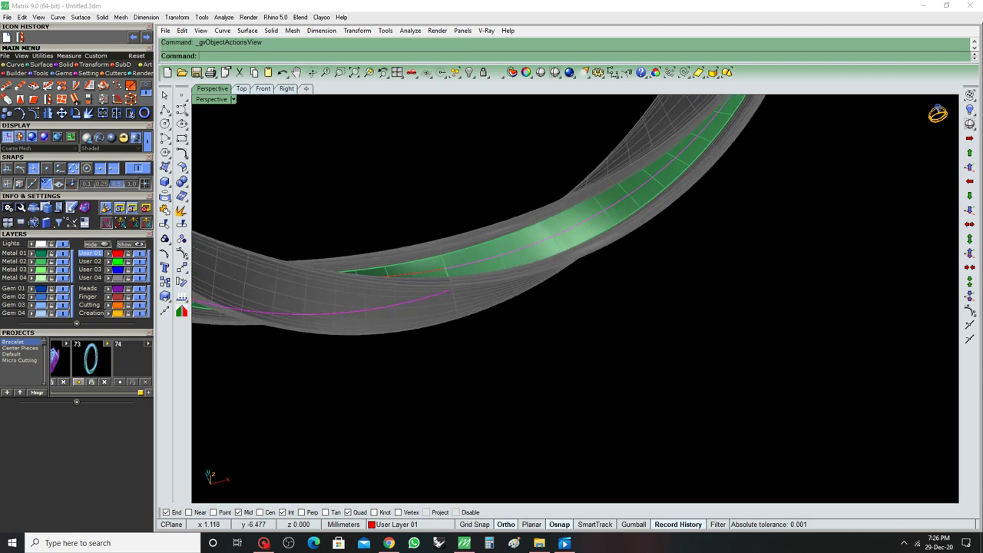
Start Gem on Curve on the inner face curve with 1.2 mm round gems.
click(560, 241)
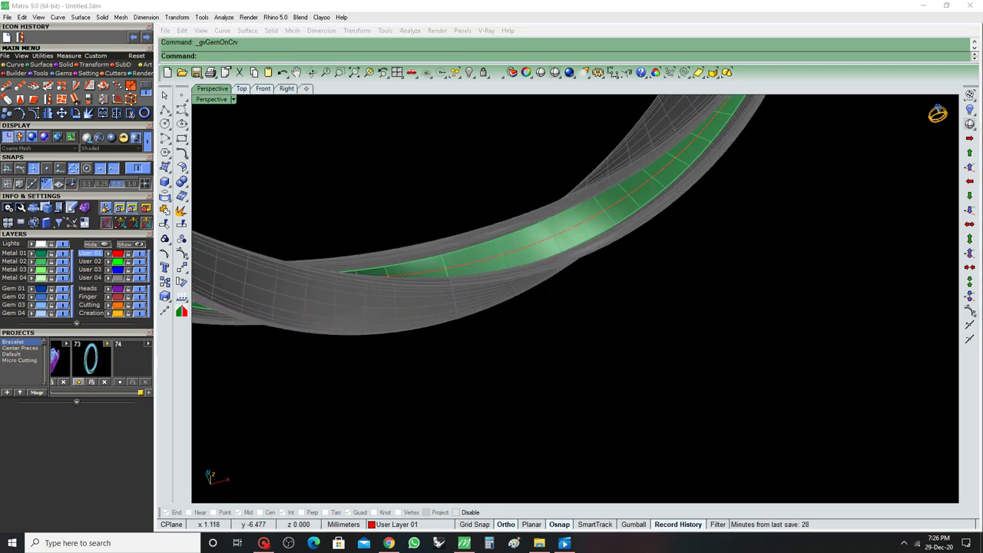
scroll(499, 307, down, 5)
right_drag(424, 263, 357, 228)
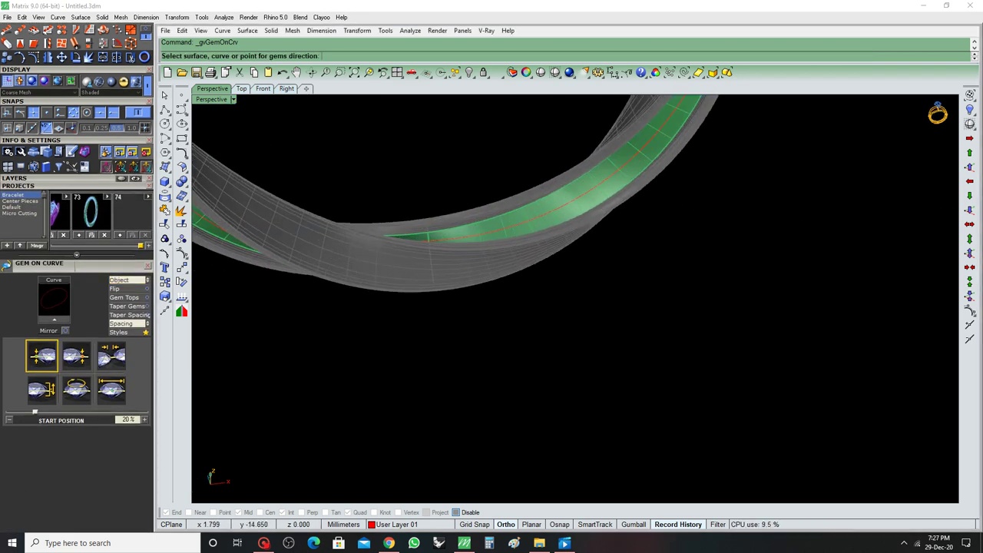
key(Return)
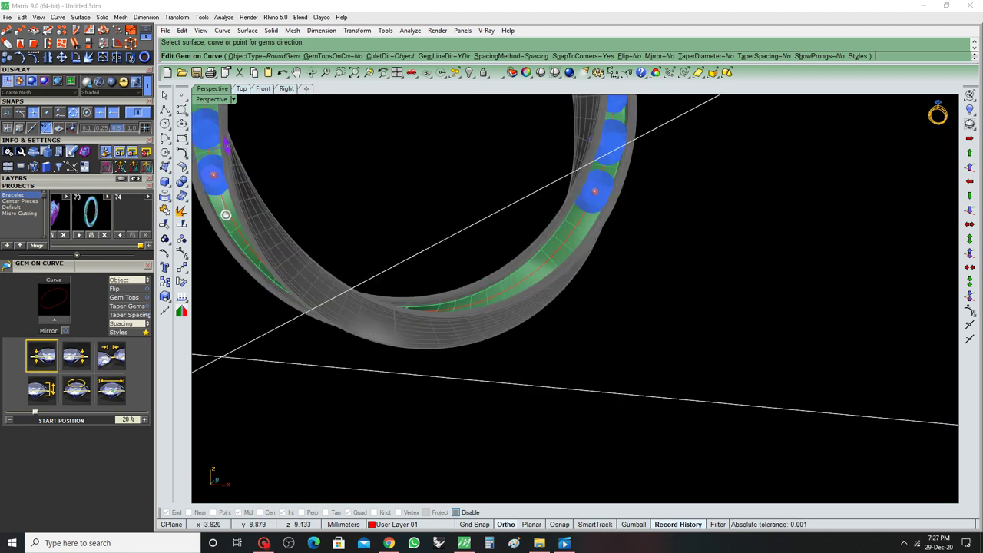
right_drag(461, 230, 226, 214)
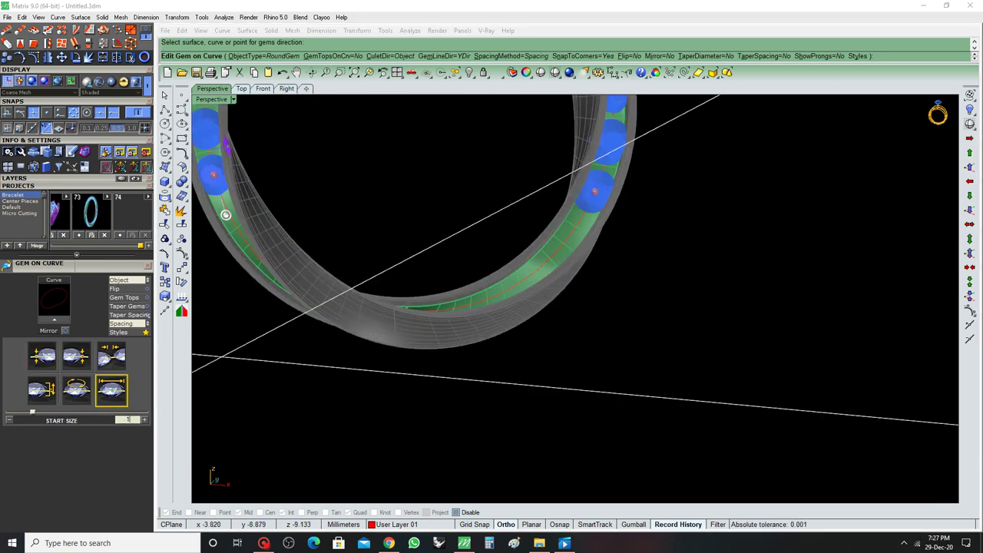
drag(225, 214, 223, 207)
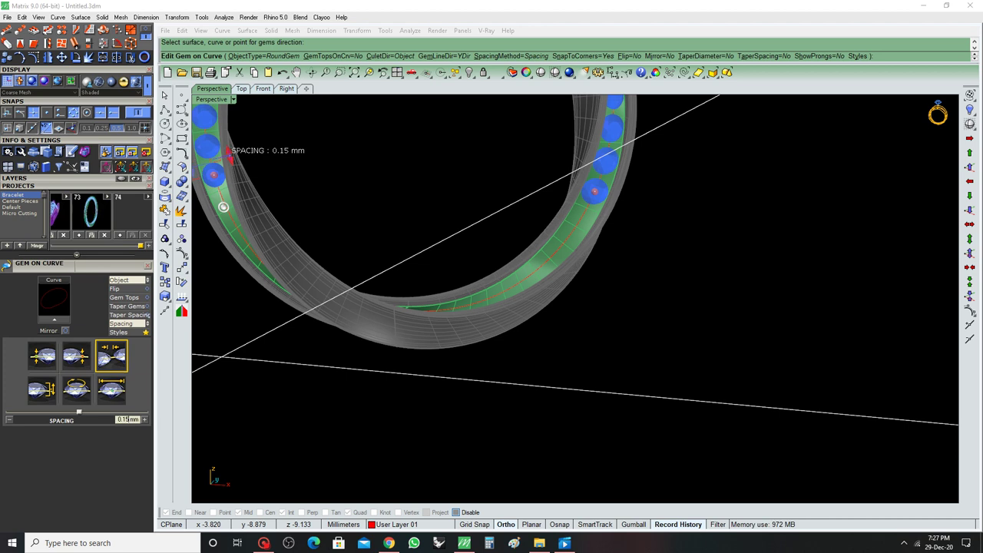
scroll(222, 207, down, 2)
right_drag(235, 246, 241, 259)
Set the row's start position to 0% and pull its end to ~97.6% so 46 gems fit.
scroll(241, 259, down, 2)
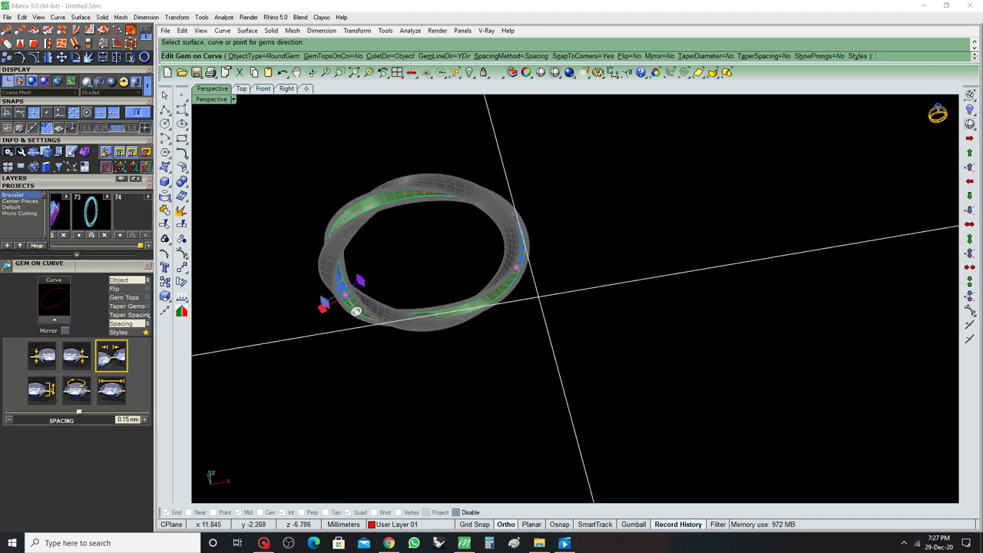
scroll(539, 297, up, 5)
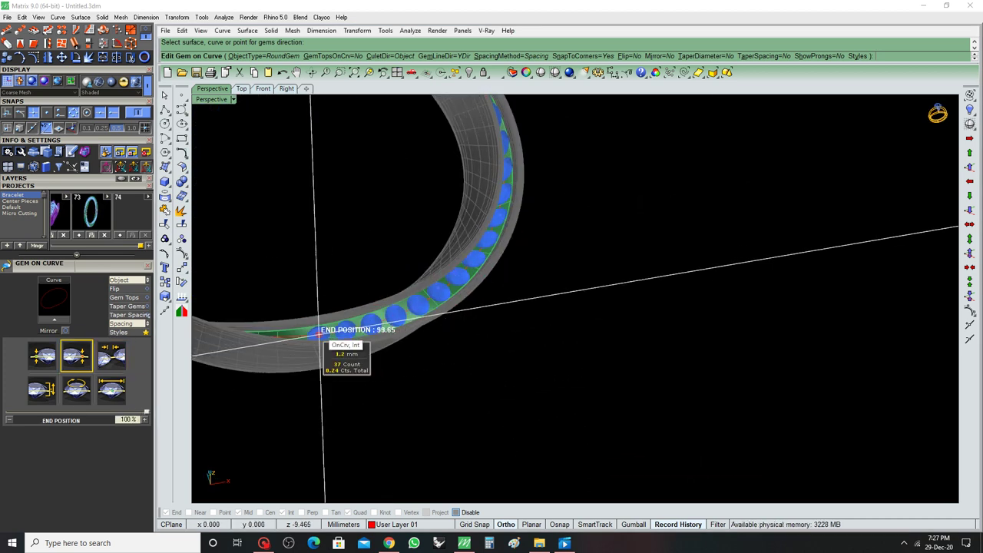
scroll(328, 346, down, 3)
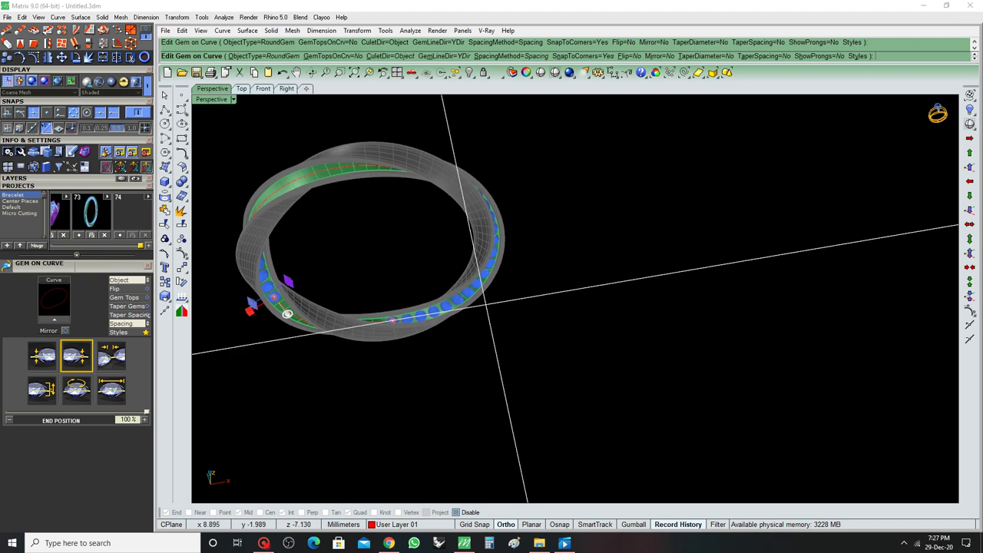
right_drag(486, 305, 494, 299)
scroll(338, 292, up, 3)
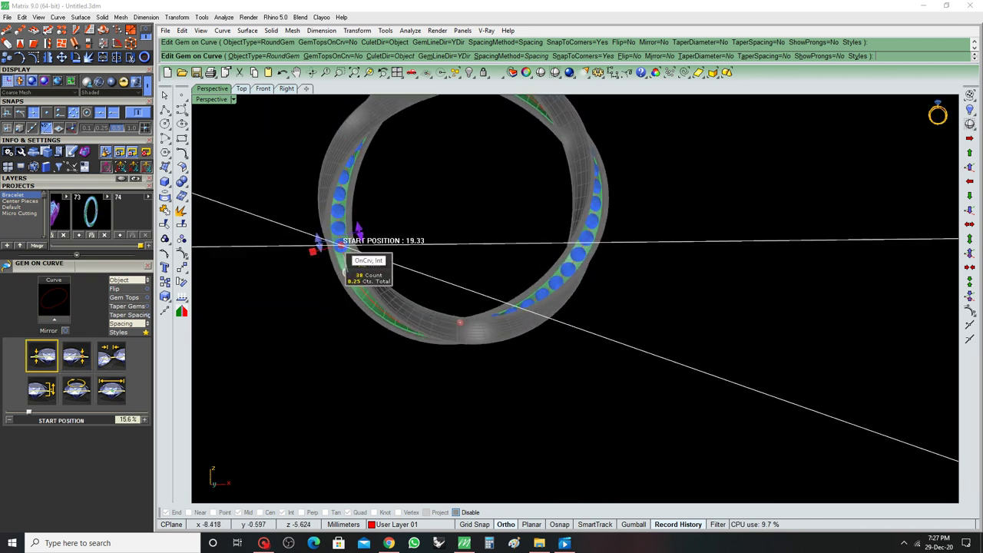
right_drag(414, 338, 459, 344)
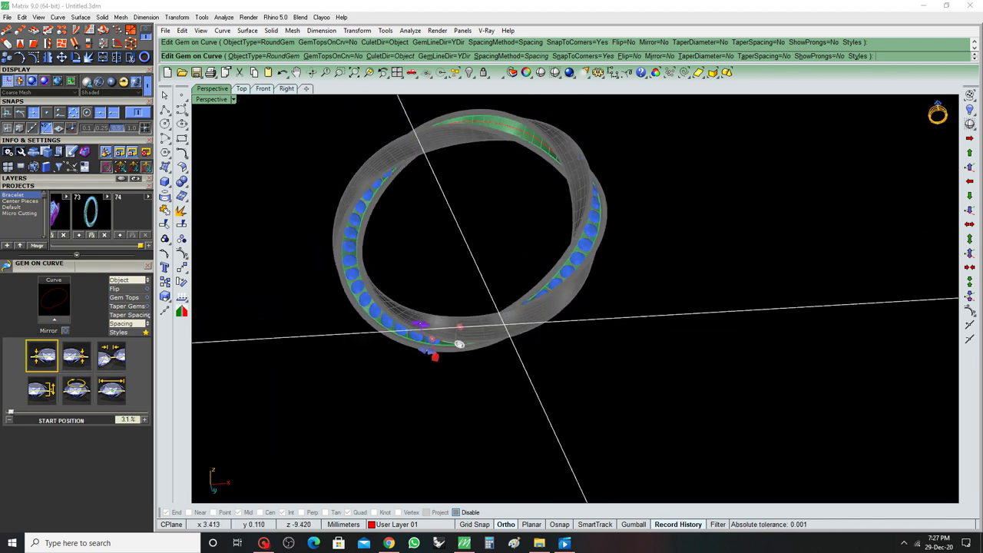
scroll(398, 325, up, 3)
scroll(395, 309, up, 2)
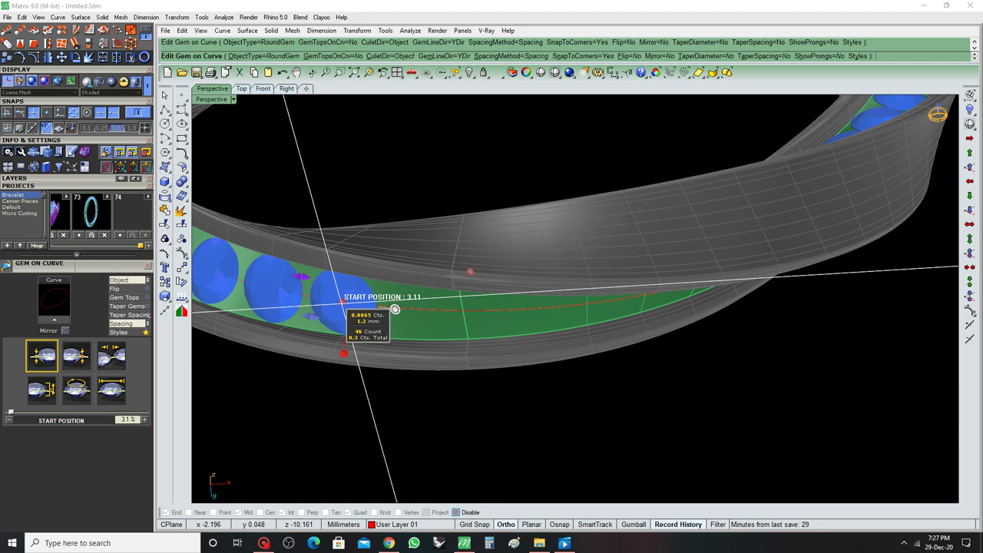
drag(395, 309, 519, 311)
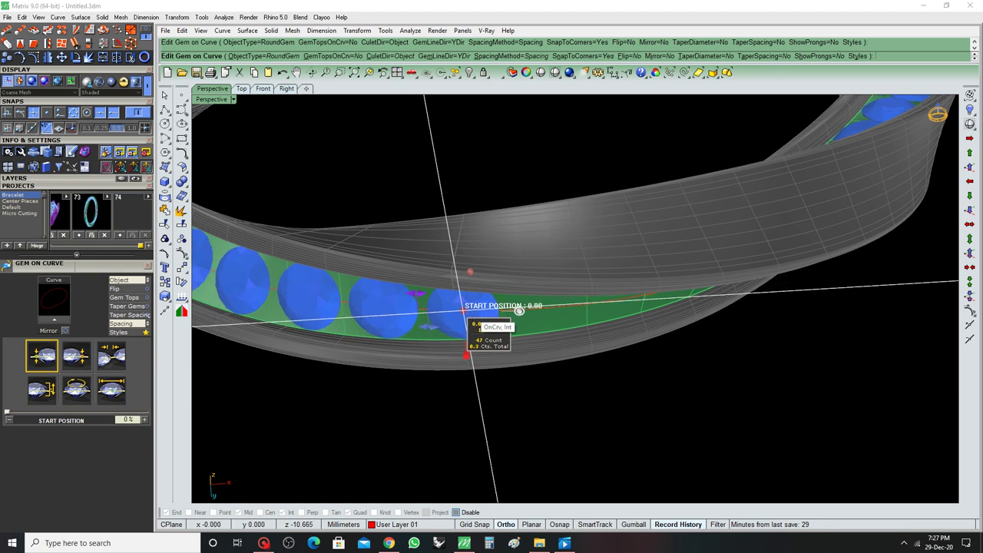
mouse_move(466, 307)
right_down()
mouse_move(471, 274)
mouse_move(461, 368)
mouse_move(483, 255)
right_up()
mouse_move(471, 256)
mouse_down()
mouse_move(454, 328)
mouse_move(450, 311)
mouse_move(462, 315)
mouse_up()
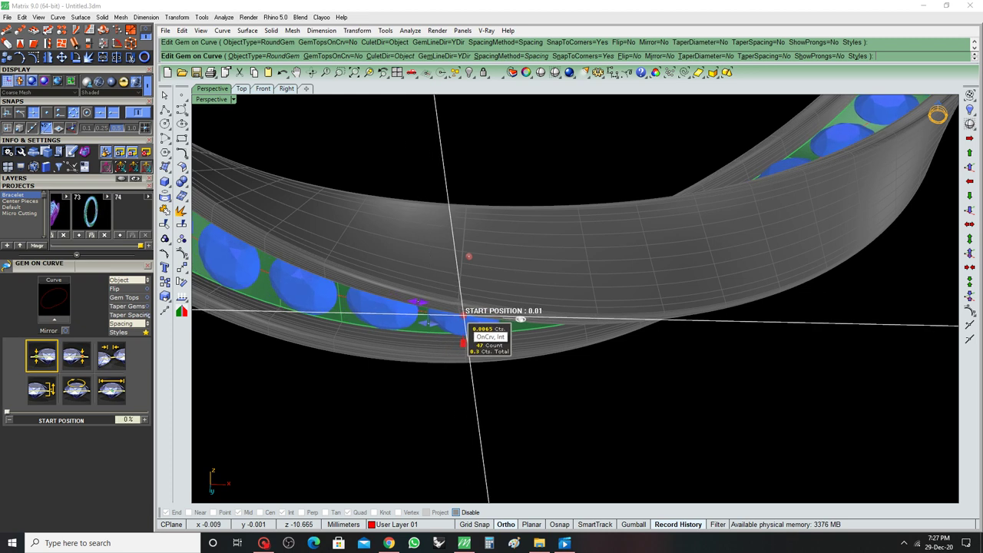
mouse_move(465, 315)
right_down()
mouse_move(461, 325)
mouse_move(476, 311)
mouse_move(471, 294)
right_up()
drag(470, 294, 523, 292)
Finish the first row and start Gem on Curve on the second curve with CuletDir=Object.
key(Return)
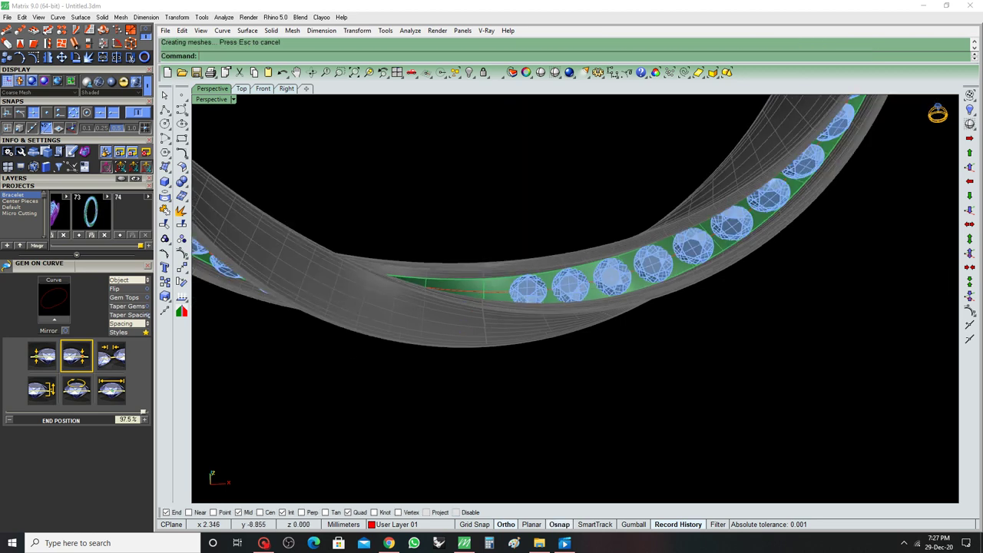
click(483, 304)
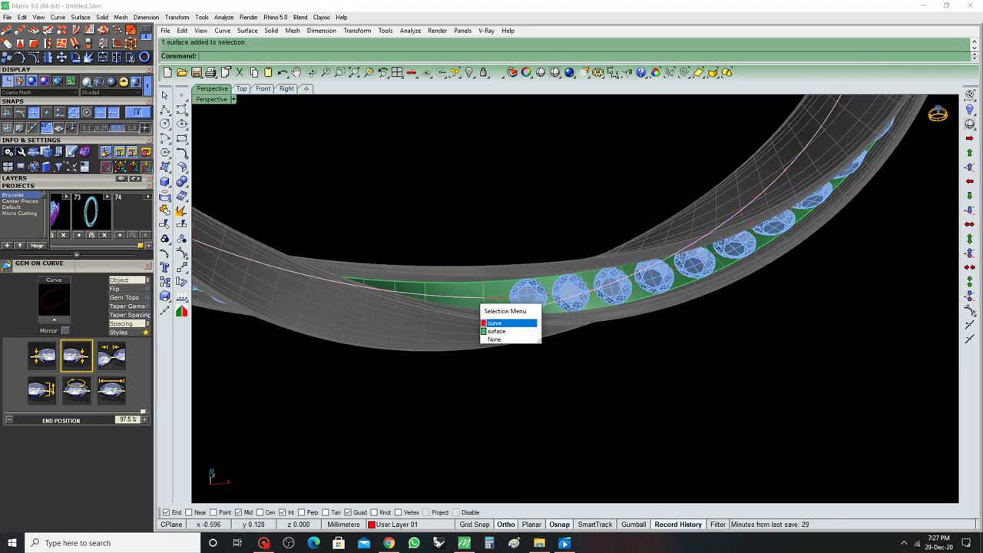
key(Return)
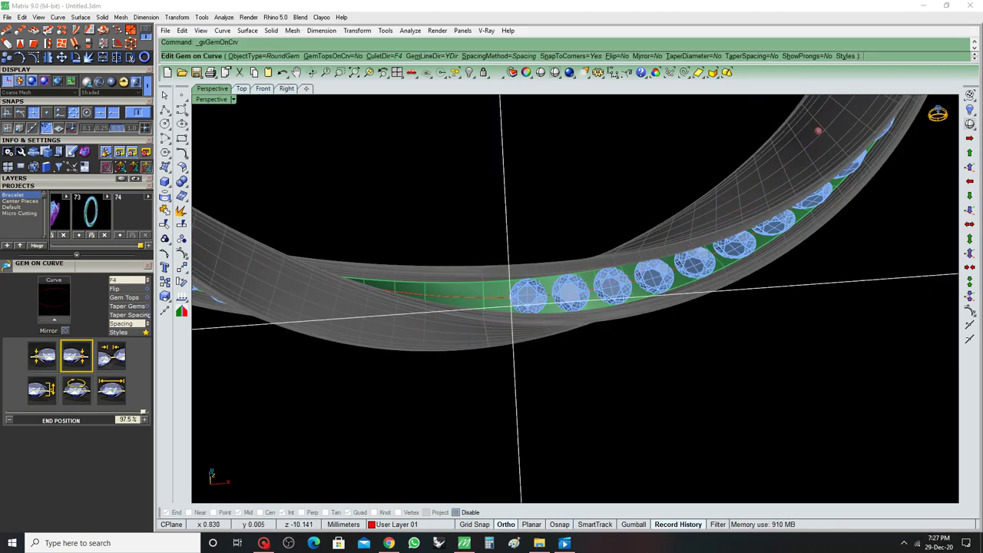
scroll(523, 284, down, 3)
scroll(393, 300, down, 5)
key(F4)
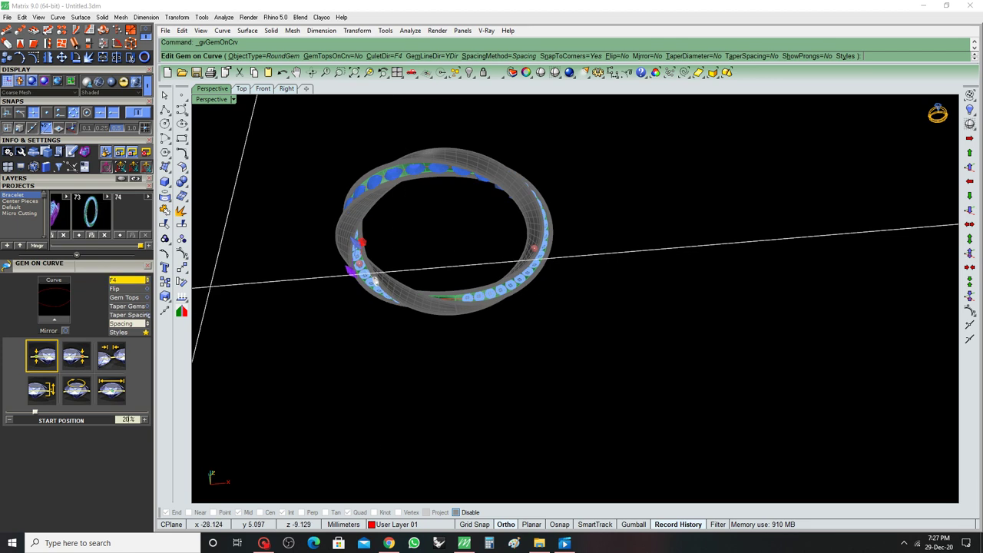
key(F4)
scroll(377, 282, up, 2)
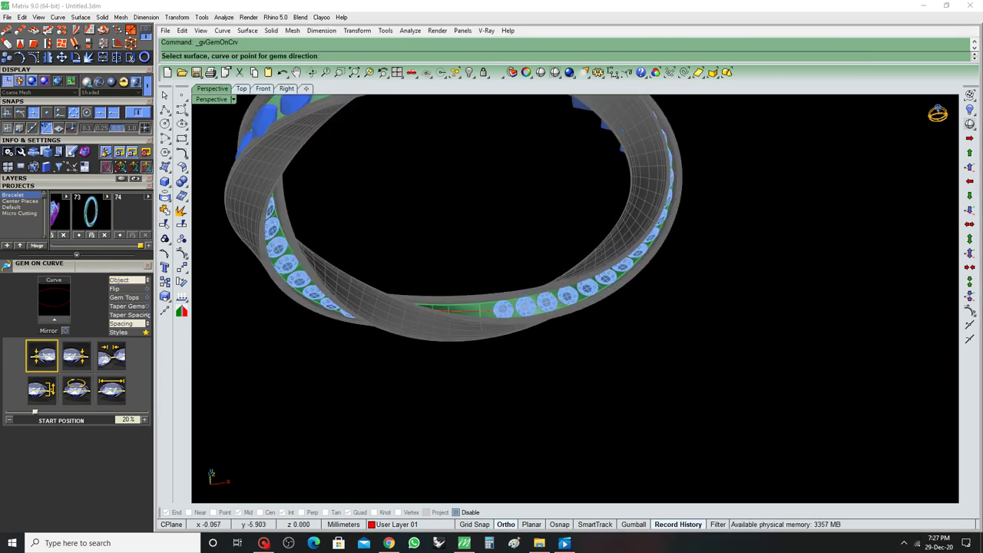
scroll(323, 269, up, 3)
scroll(259, 256, down, 1)
scroll(260, 256, down, 3)
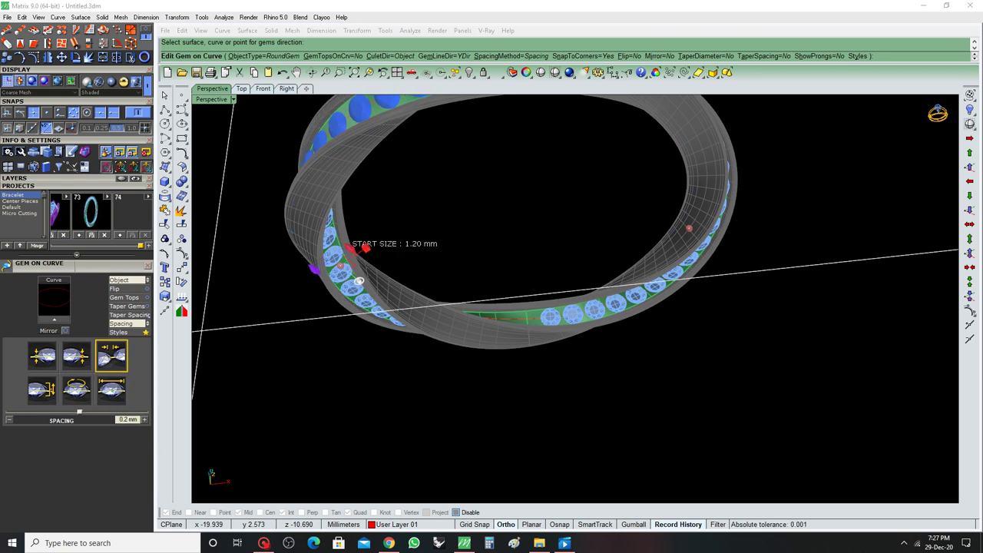
Set the second row's spacing to 0.2 mm and its span from 0% to about 97.9%.
mouse_move(359, 281)
right_down()
mouse_move(348, 233)
mouse_move(795, 195)
mouse_move(751, 245)
mouse_move(588, 288)
right_up()
scroll(590, 289, up, 2)
scroll(587, 293, up, 3)
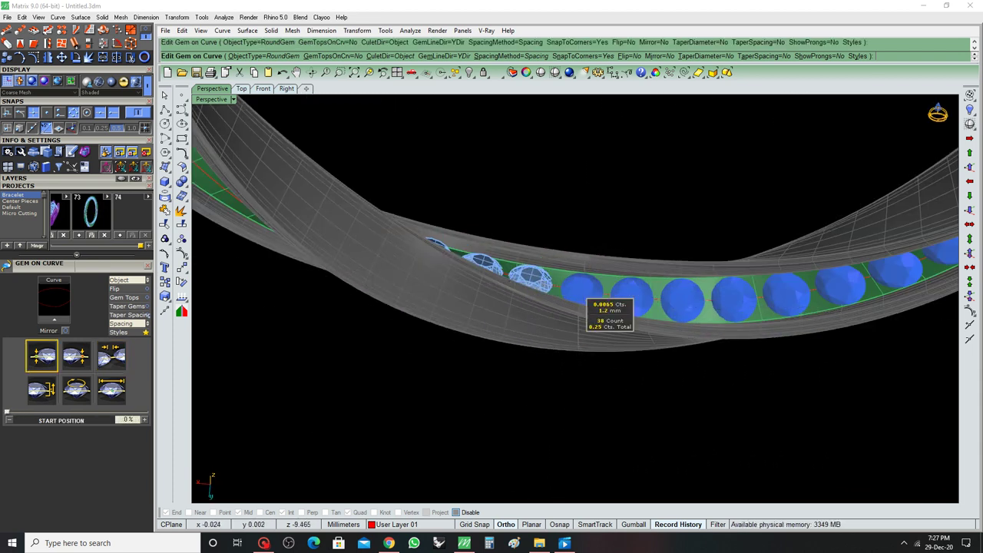
scroll(585, 302, down, 3)
scroll(548, 312, down, 2)
scroll(548, 310, down, 1)
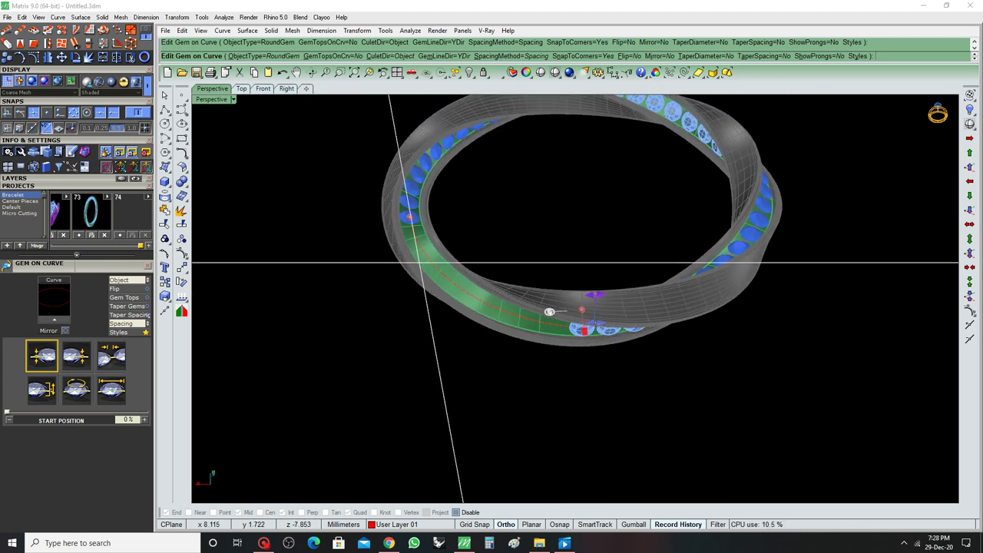
drag(439, 248, 559, 319)
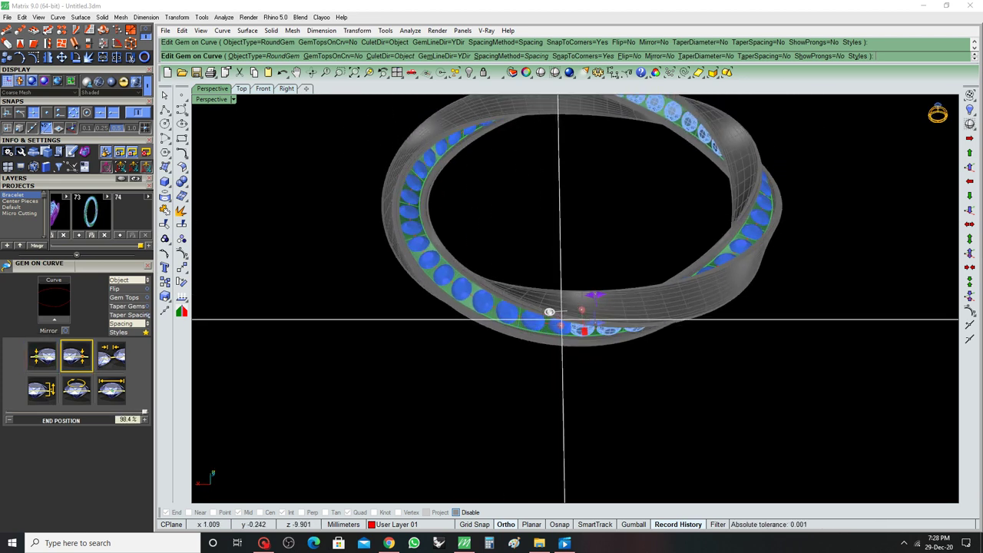
scroll(549, 312, up, 1)
scroll(549, 307, up, 2)
scroll(561, 261, up, 3)
scroll(553, 284, down, 1)
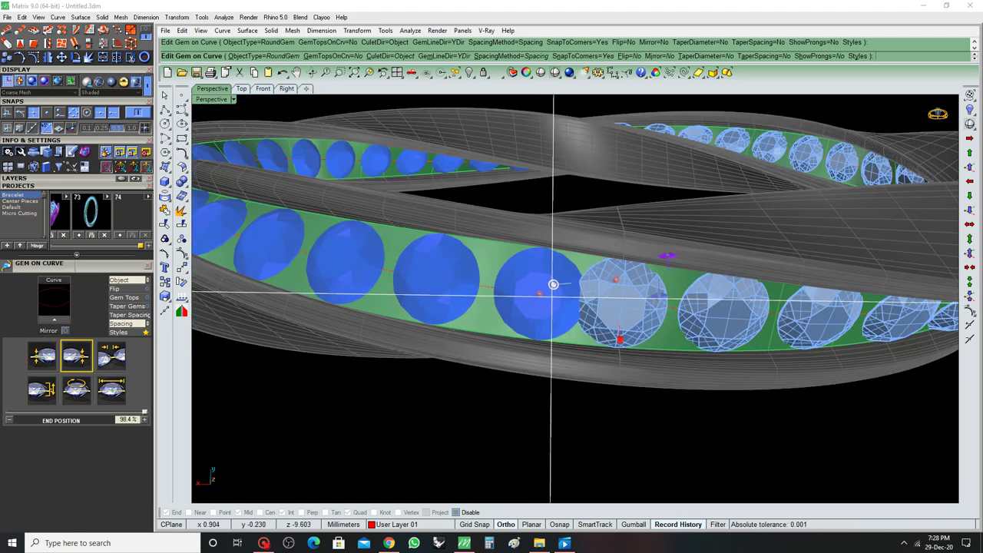
drag(553, 284, 517, 289)
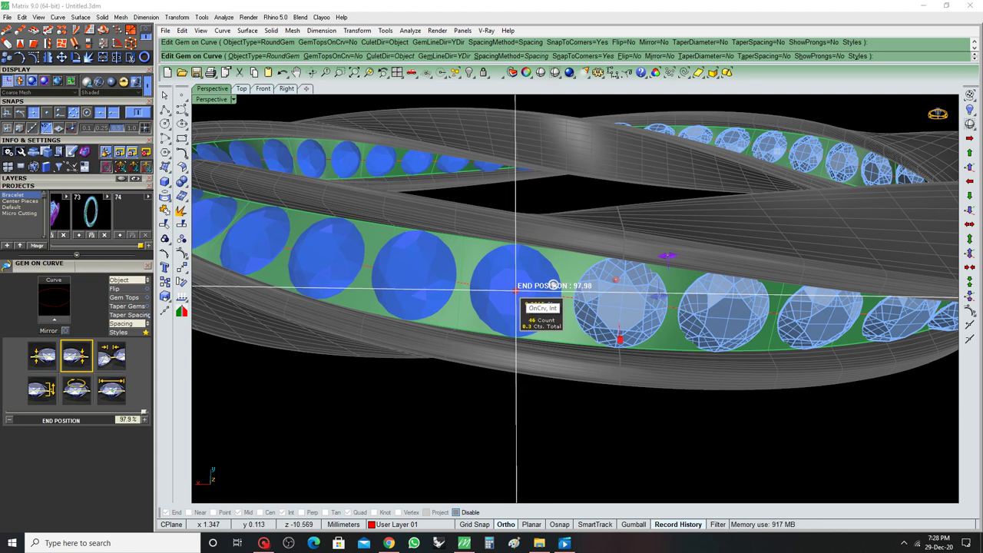
Finish the second gem row, then re-edit it so it ends at about 97.7%.
key(Return)
mouse_move(553, 285)
right_down()
mouse_move(584, 230)
mouse_move(584, 338)
mouse_move(584, 299)
right_up()
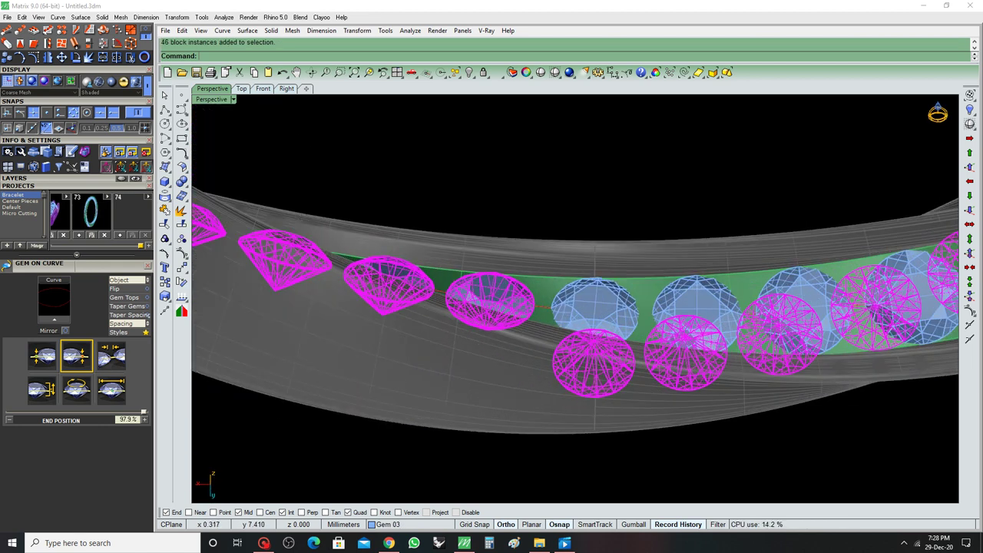
key(Return)
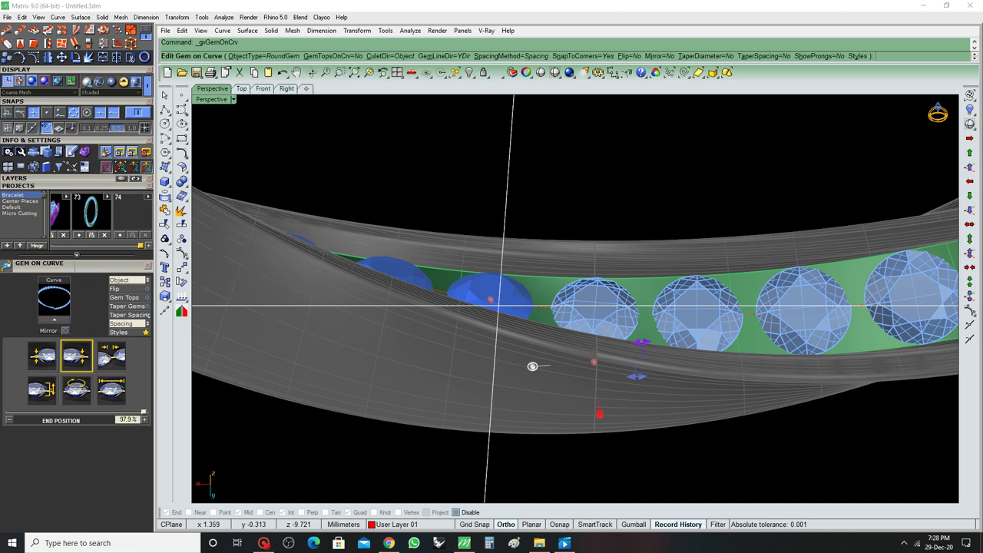
drag(509, 304, 498, 300)
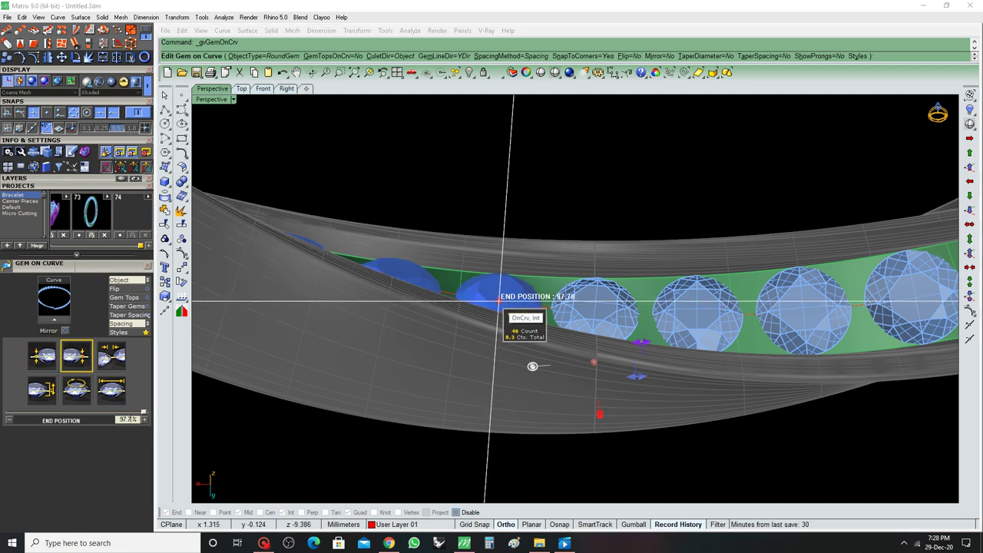
key(Return)
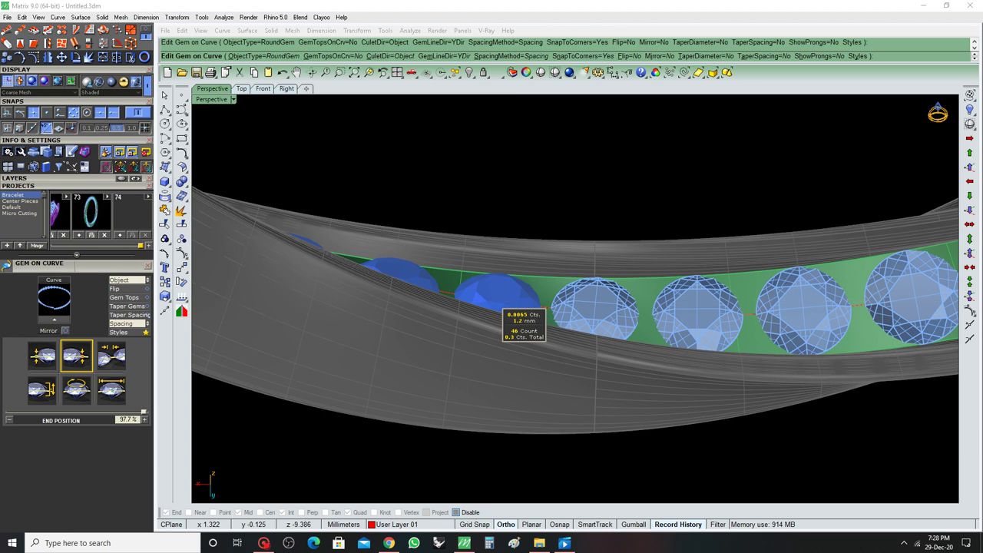
right_drag(499, 301, 415, 311)
scroll(576, 299, down, 3)
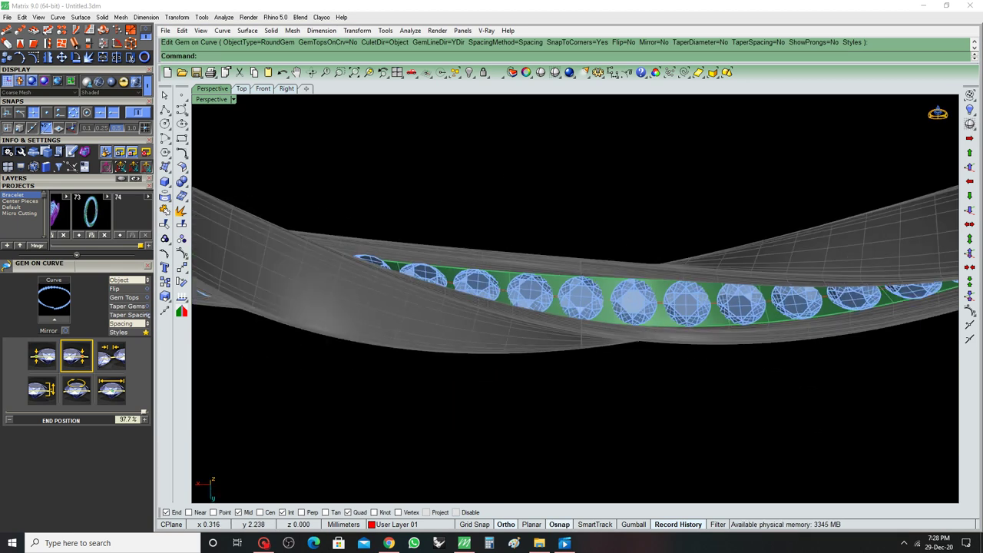
mouse_move(576, 299)
right_down()
mouse_move(553, 303)
mouse_move(537, 276)
mouse_move(553, 307)
mouse_move(537, 322)
right_up()
scroll(576, 299, up, 3)
Select the row's 46 gems and launch Prong Adder on them.
key(Return)
scroll(561, 300, down, 3)
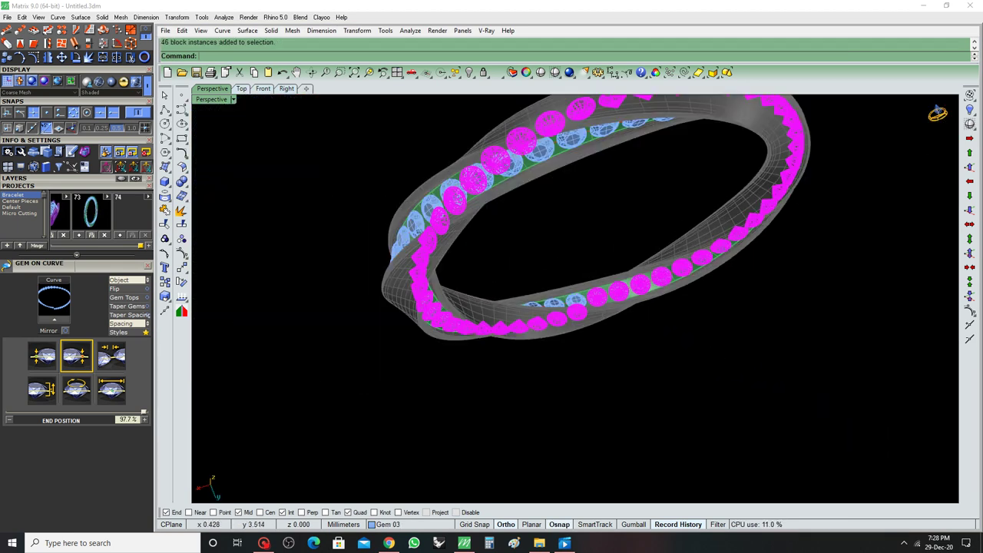
scroll(561, 299, down, 2)
key(Escape)
scroll(561, 299, up, 5)
right_drag(576, 300, 553, 315)
key(F6)
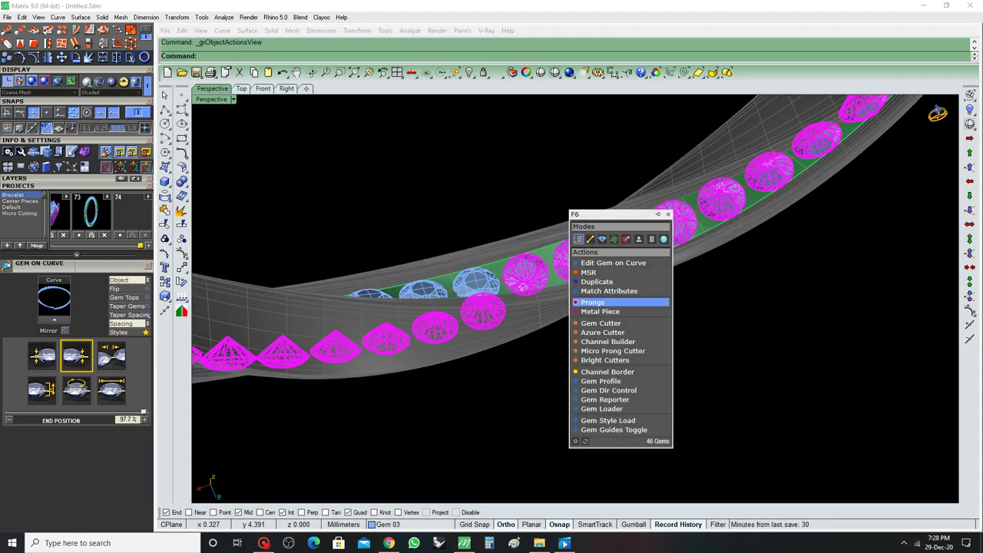
click(593, 302)
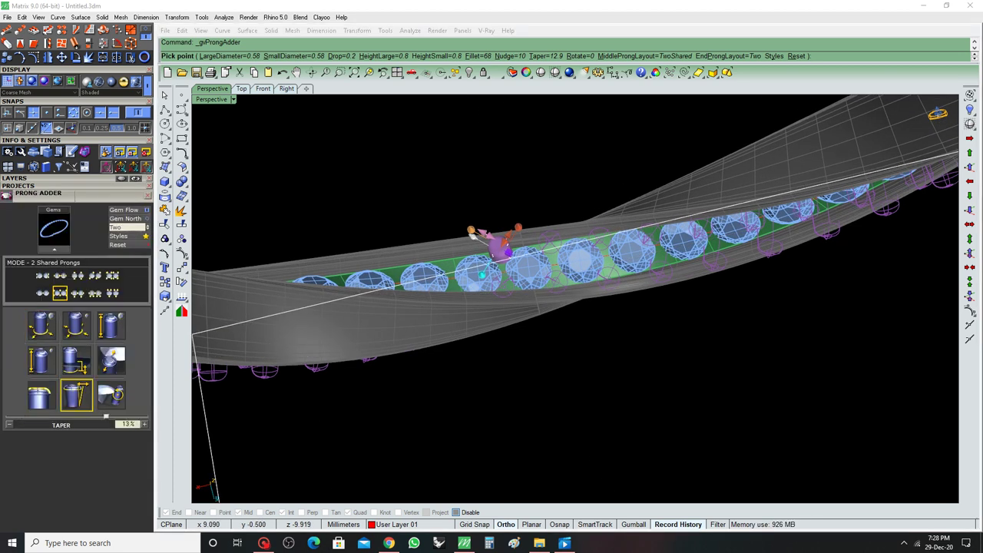
Set prong taper 0%, large and small diameters 0.55 mm, and nudge 30%.
drag(106, 417, 100, 417)
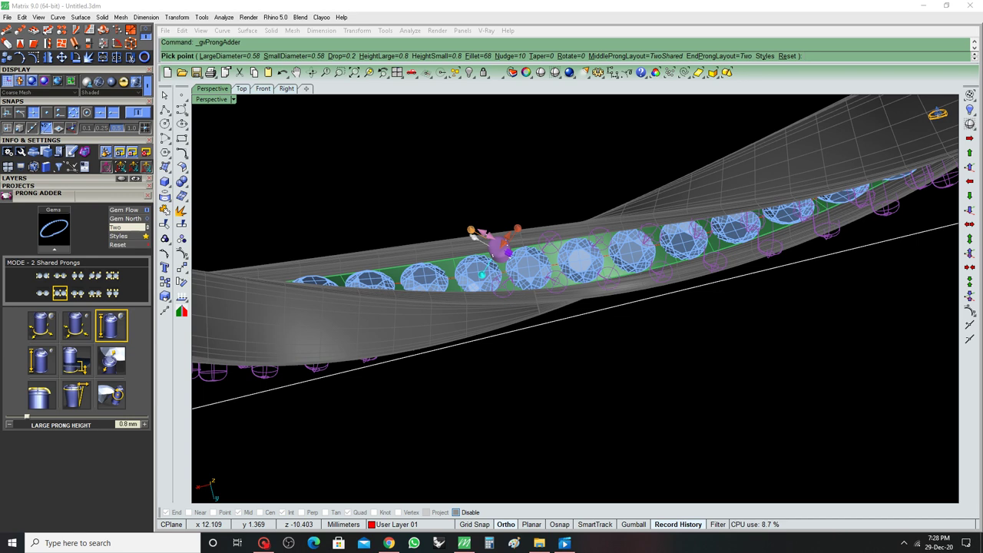
click(8, 424)
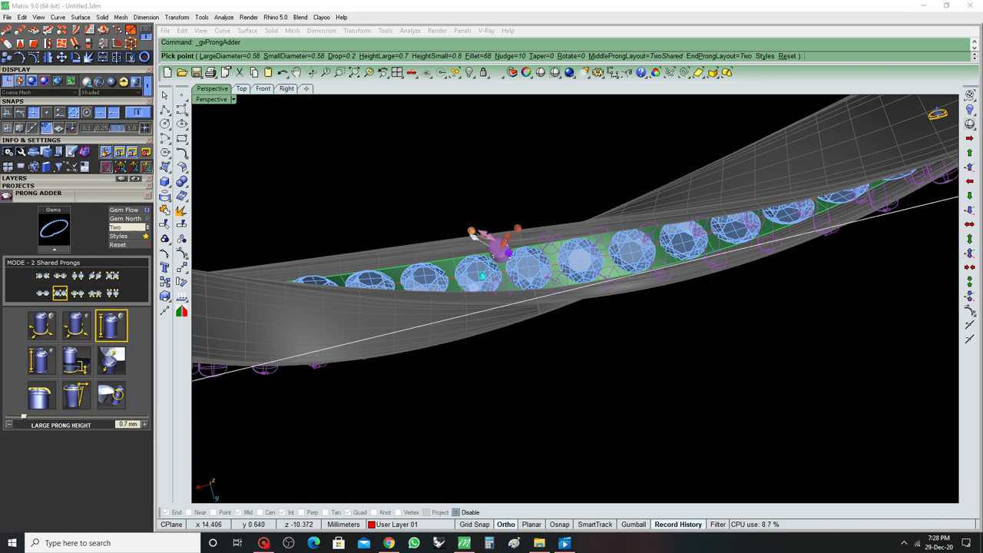
click(9, 423)
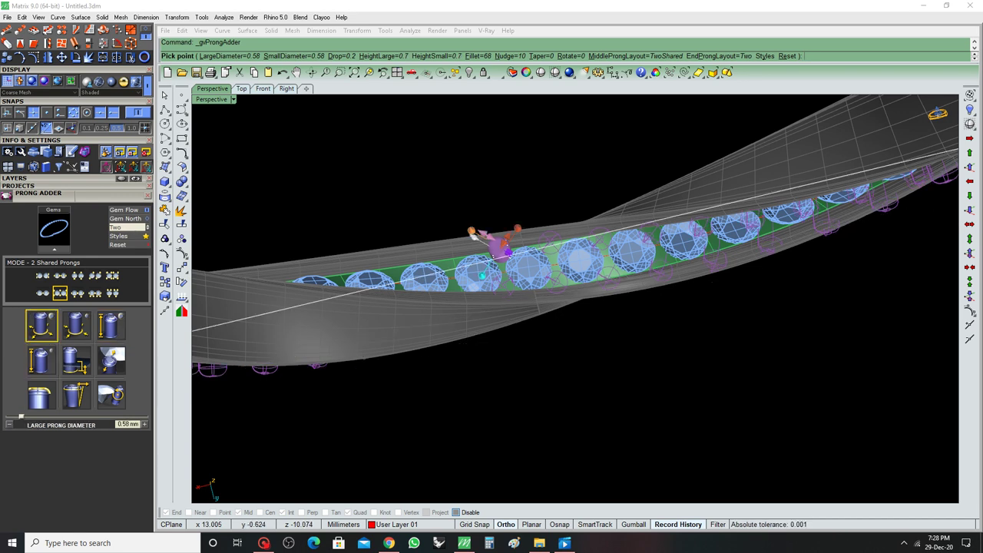
key(Return)
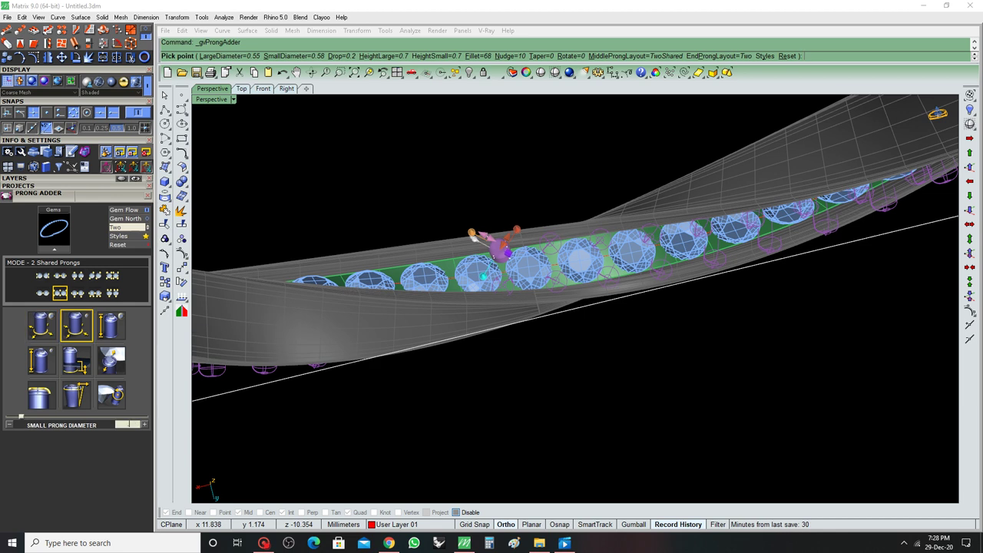
text(.55)
key(Return)
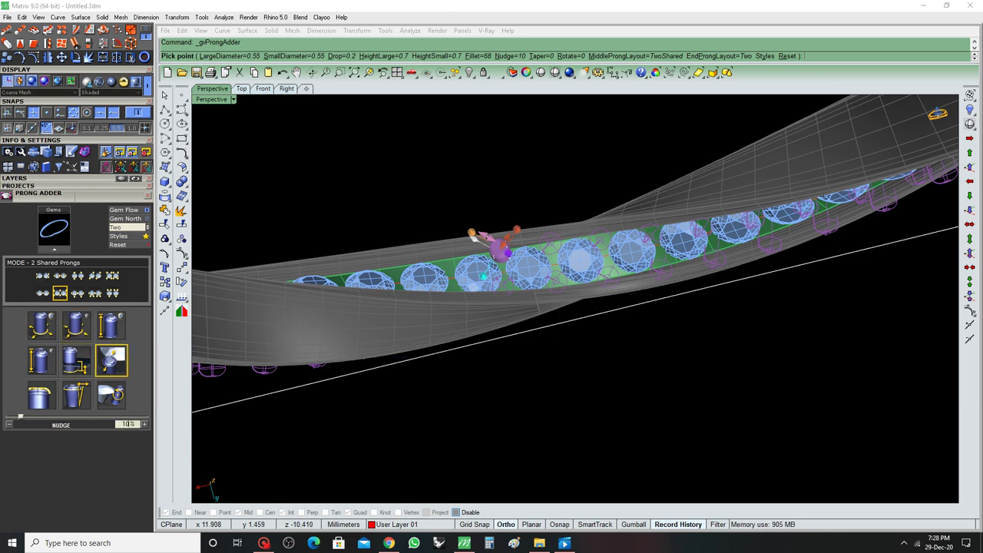
text(0)
key(Return)
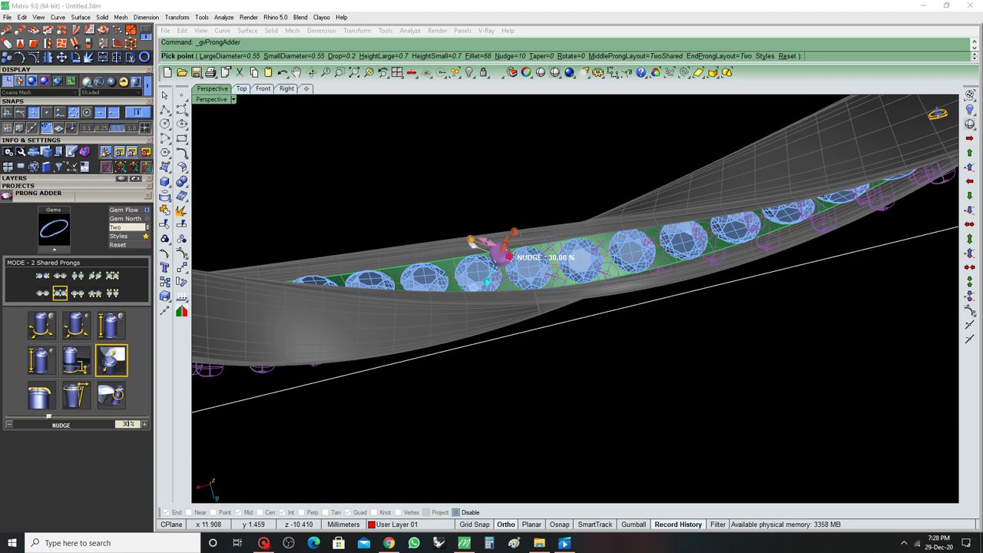
Set large and small prong heights to 0.65 mm, placing the shared prongs.
scroll(384, 300, up, 3)
scroll(355, 311, up, 2)
mouse_move(356, 311)
right_down()
mouse_move(375, 256)
mouse_move(370, 275)
right_up()
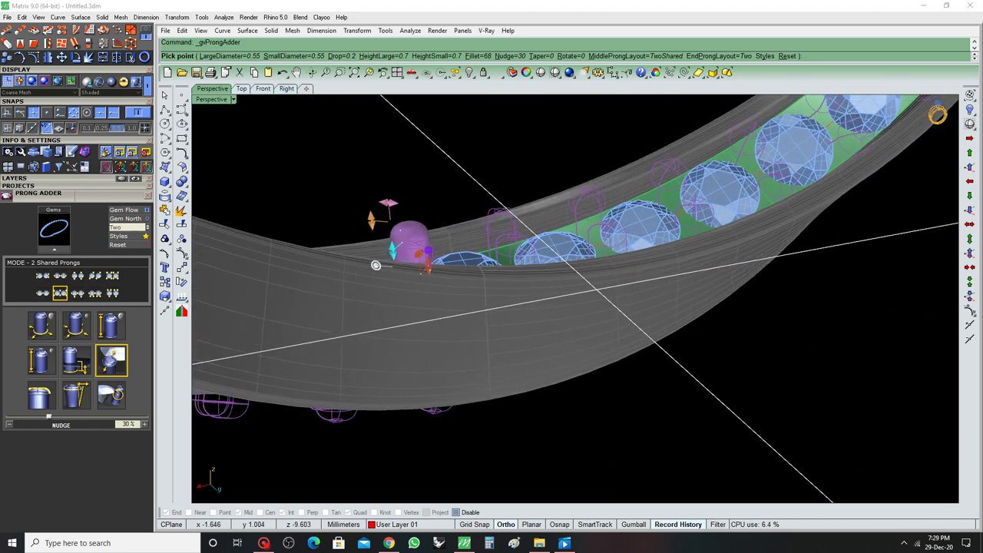
key(Up)
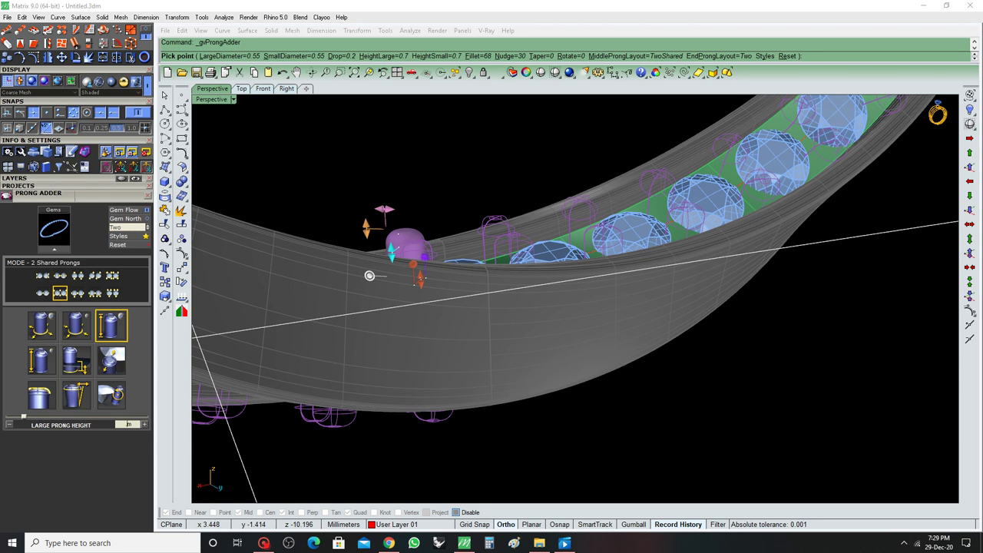
key(Return)
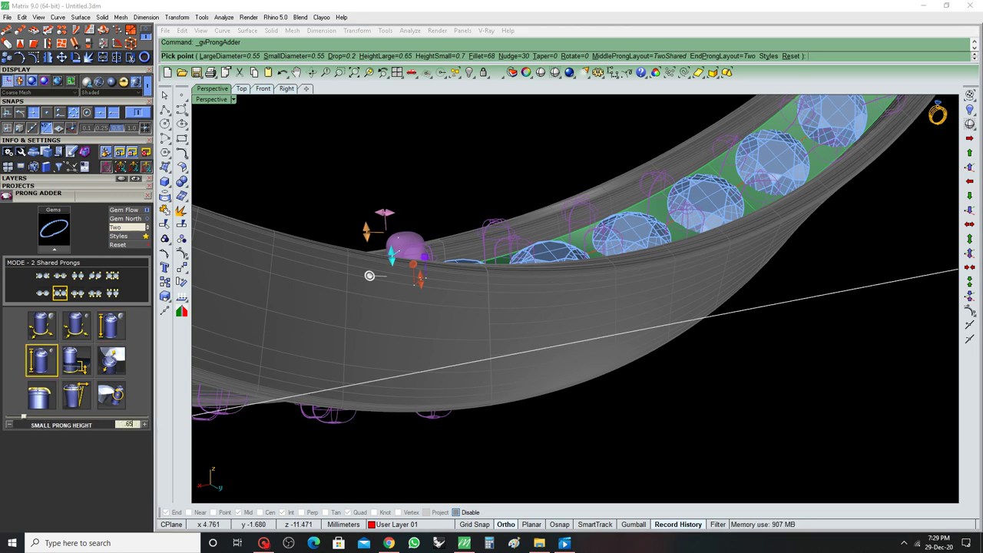
key(Return)
mouse_move(369, 275)
right_down()
mouse_move(453, 278)
mouse_move(460, 340)
mouse_move(499, 284)
right_up()
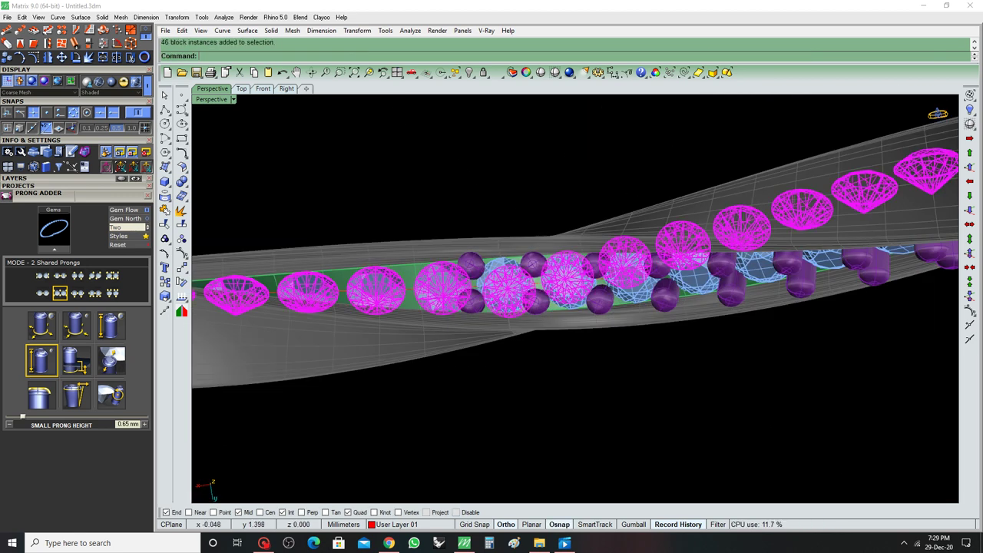
Finish the shared prongs along the gem row and select the stack of overlapping prongs.
key(Return)
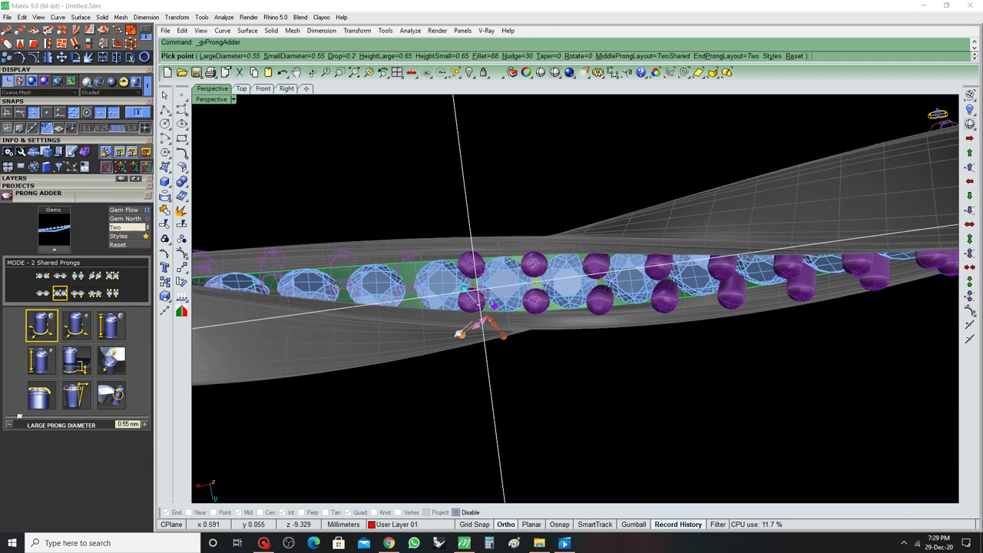
key(Return)
mouse_move(491, 307)
right_down()
mouse_move(545, 407)
mouse_move(576, 334)
right_up()
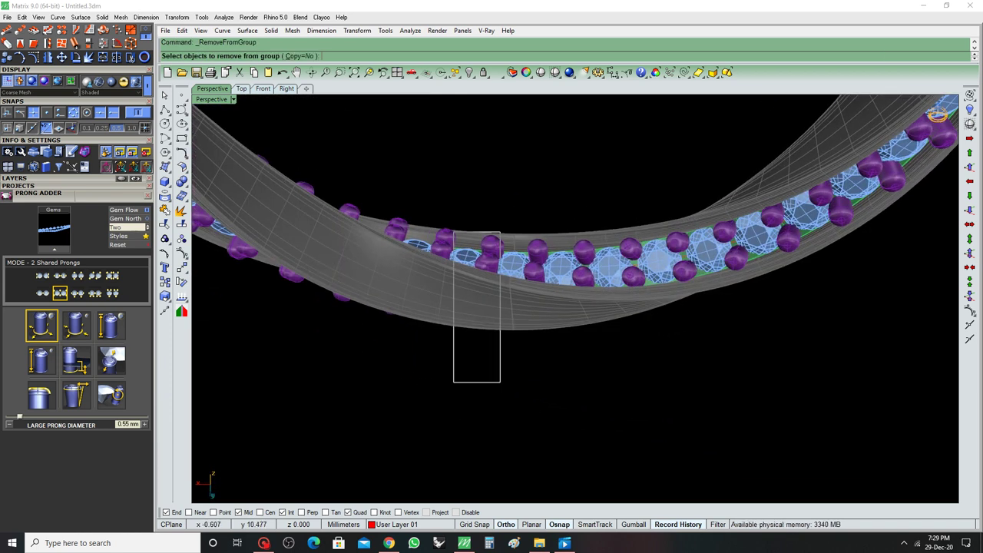
drag(454, 231, 500, 382)
mouse_move(500, 382)
right_down()
mouse_move(550, 330)
mouse_move(505, 230)
right_up()
Start Remove From Group and pick gems in one stretch to take out of the gem group.
key(Return)
click(505, 231)
click(402, 234)
right_drag(402, 234, 430, 253)
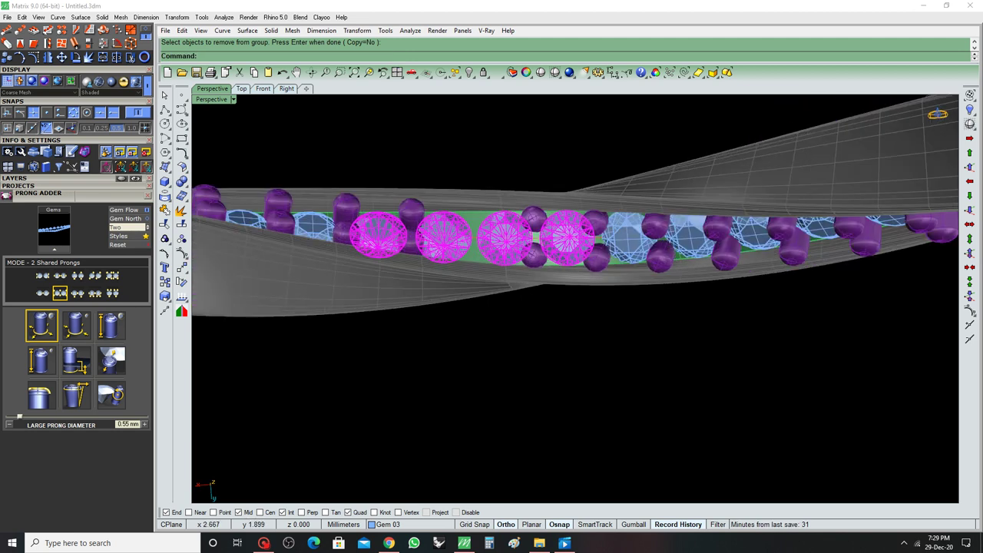
Confirm the gem removal, place new shared prongs between the gems, and delete the extra prongs.
key(Return)
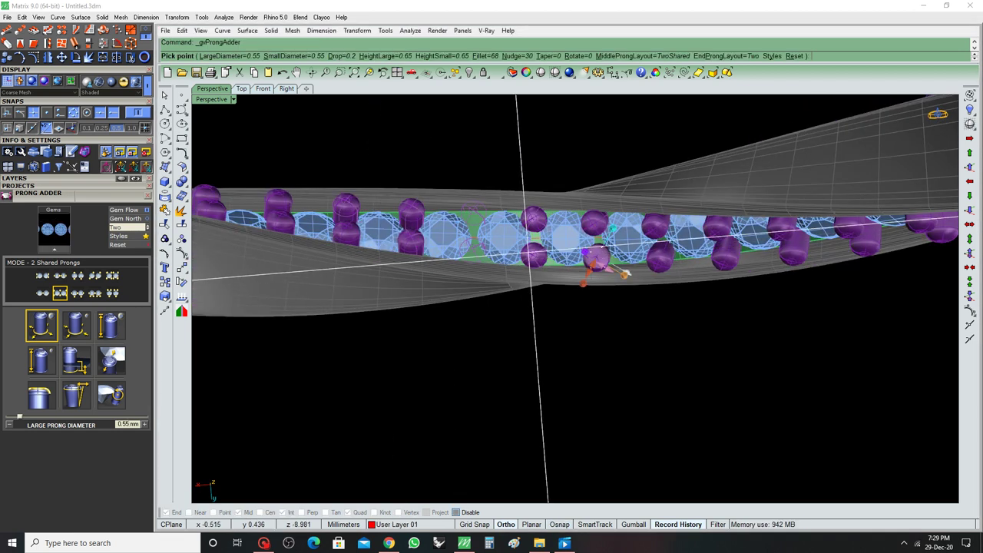
click(473, 233)
scroll(473, 232, up, 3)
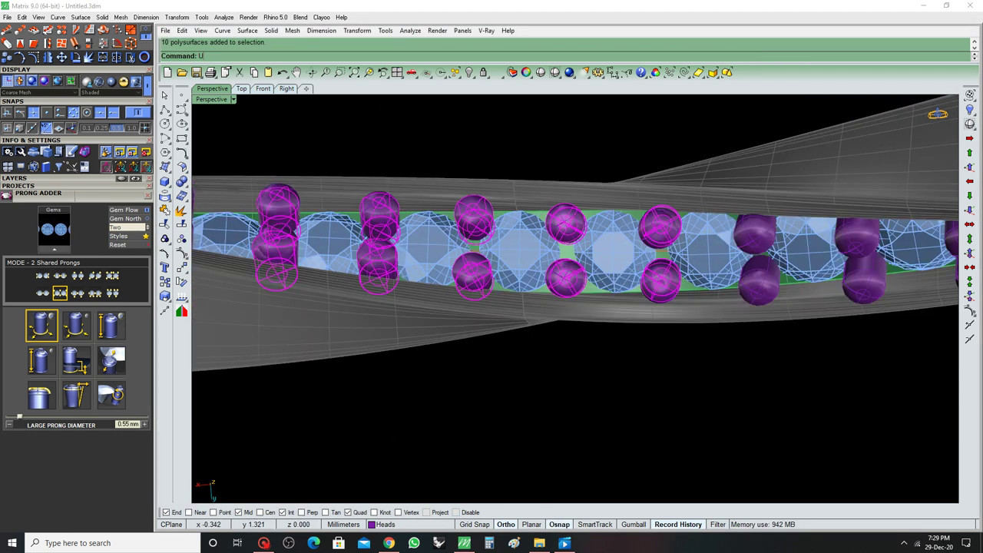
key(Delete)
scroll(538, 292, down, 2)
scroll(537, 292, down, 1)
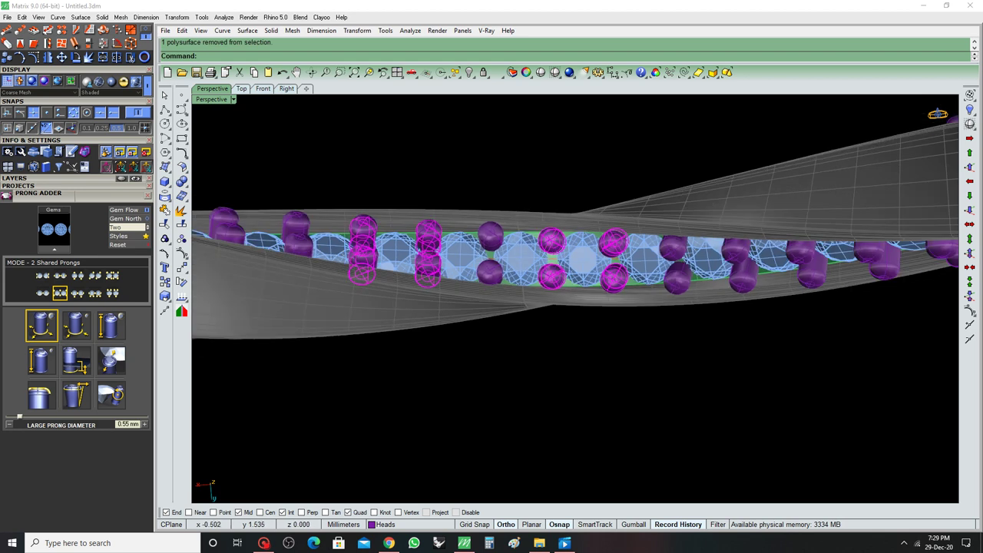
scroll(538, 291, down, 2)
scroll(537, 292, up, 2)
mouse_move(576, 307)
right_down()
mouse_move(538, 292)
mouse_move(584, 307)
mouse_move(546, 299)
mouse_move(569, 314)
right_up()
Remove four gems in the gaps from the gem group and delete the ten surplus prongs.
click(481, 299)
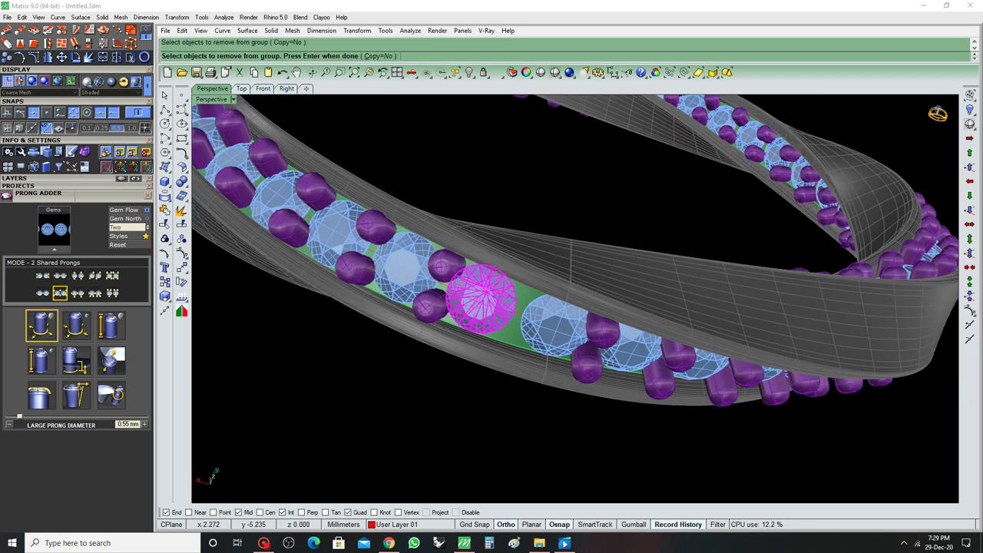
click(407, 267)
click(553, 323)
click(628, 344)
mouse_move(628, 344)
right_down()
mouse_move(553, 323)
mouse_move(471, 333)
mouse_move(517, 333)
right_up()
key(Return)
key(Return)
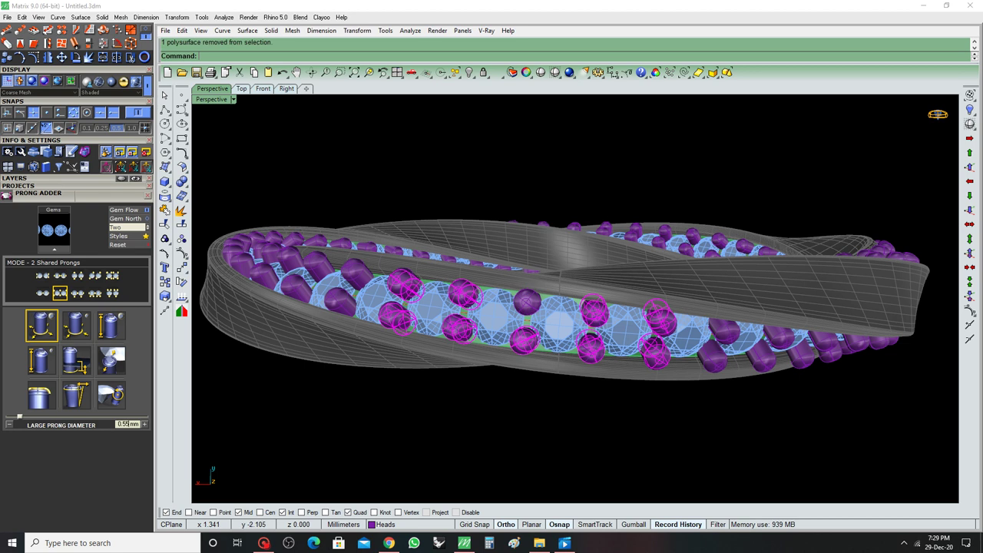
key(Delete)
Select all the gems and group them together again.
right_drag(538, 307, 538, 230)
scroll(576, 299, up, 5)
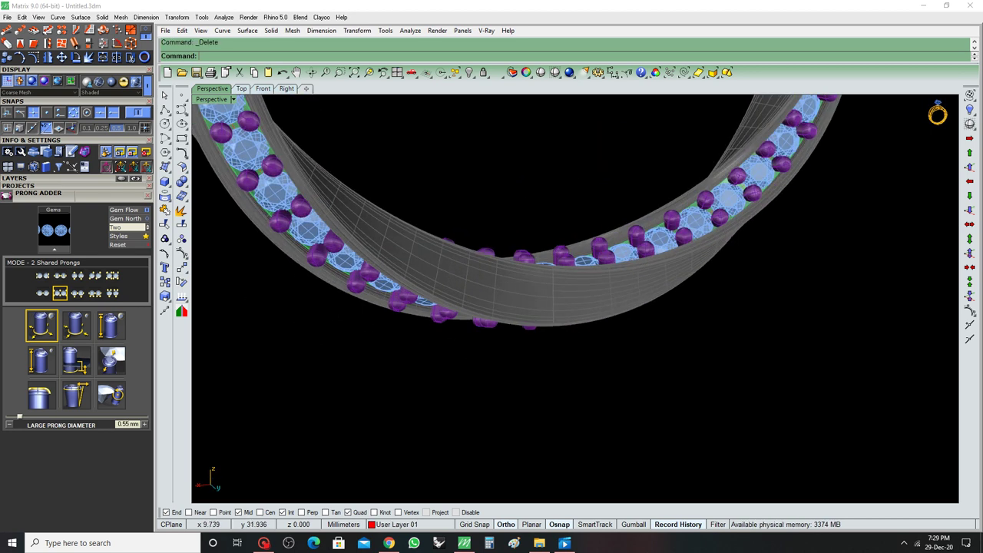
text(S)
key(Return)
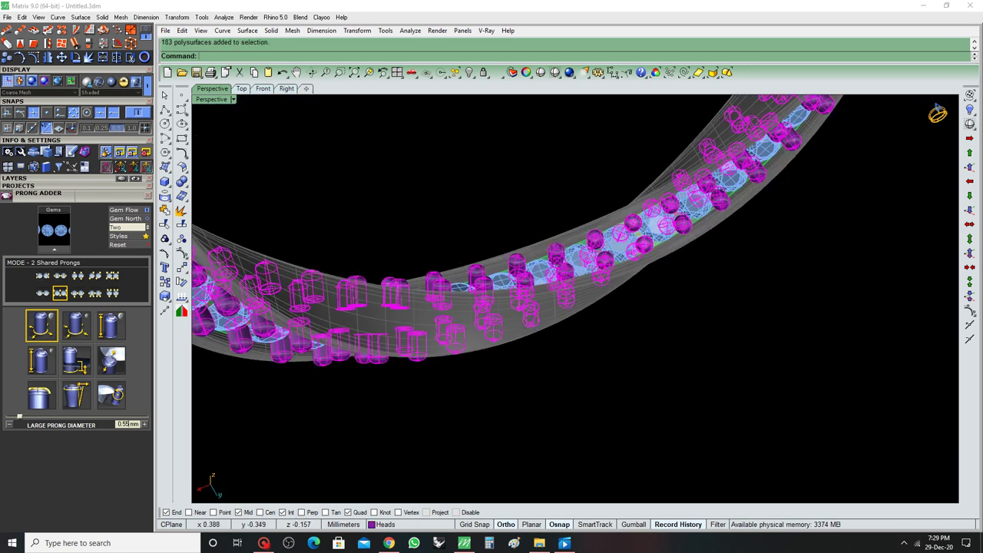
right_drag(538, 307, 583, 277)
scroll(576, 299, down, 3)
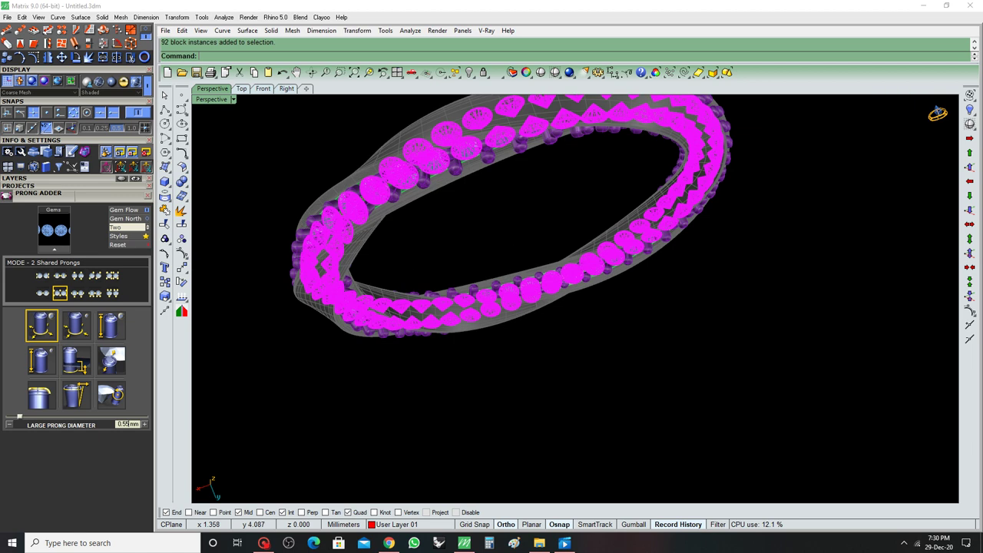
key(ctrl+h)
key(ctrl+z)
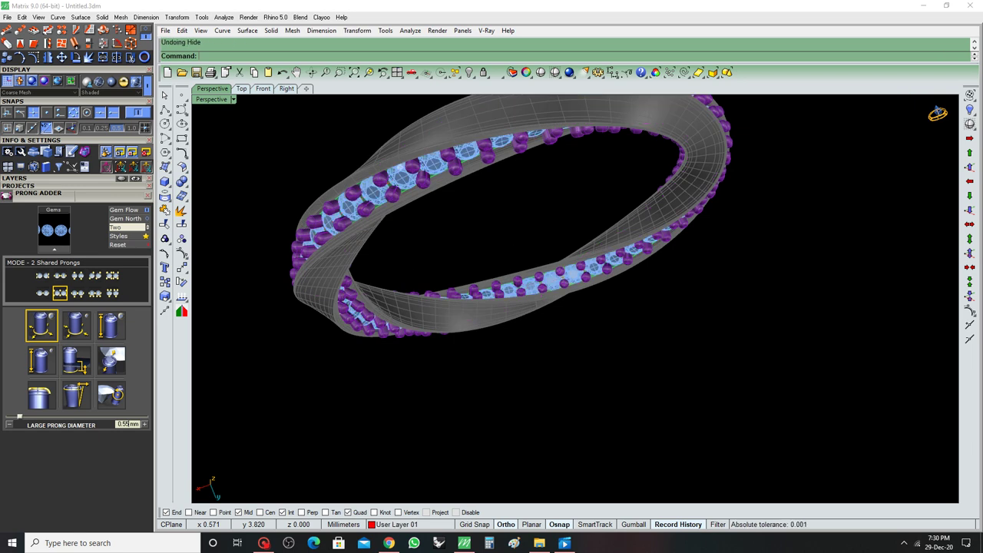
text(G)
key(ctrl+g)
Hide the two extracted band surfaces and begin unlocking the ring band.
shift+click(322, 284)
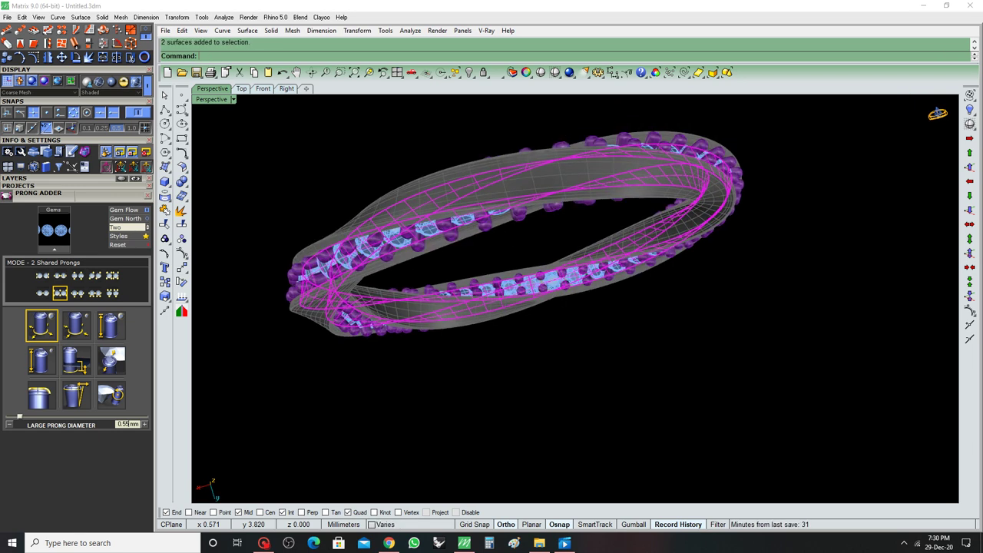
key(ctrl+h)
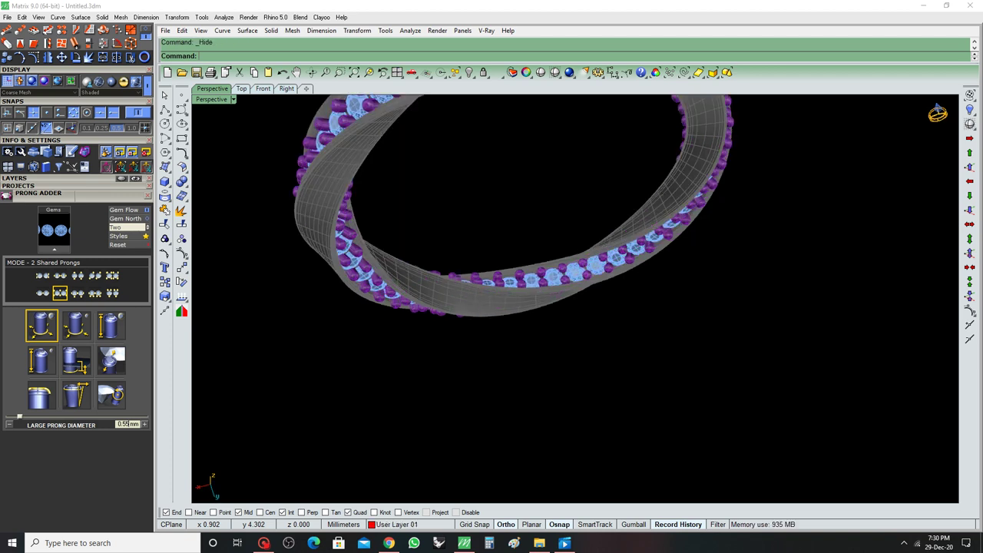
key(ctrl+shift+l)
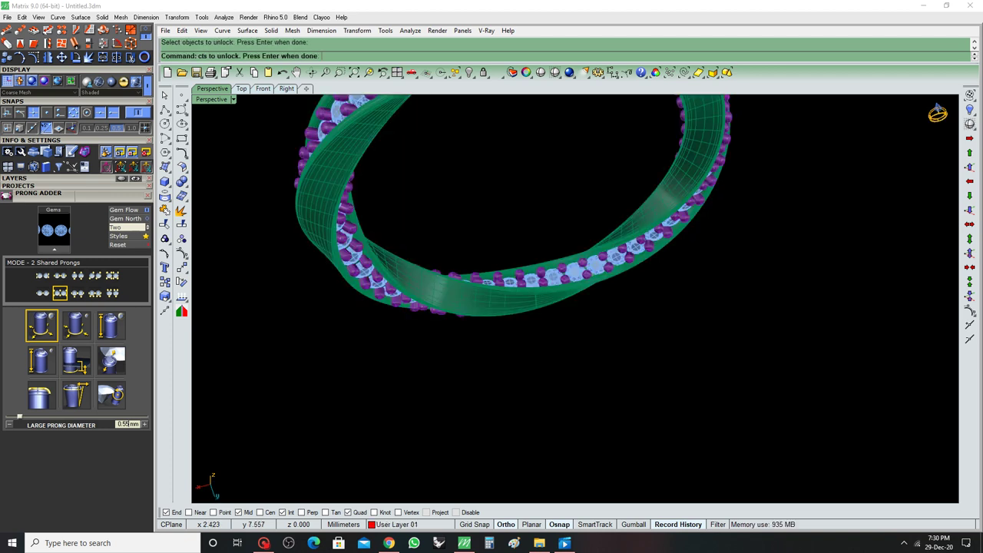
Unlock the band, zoom all four views to the ring, and maximize the Perspective view.
click(938, 112)
click(397, 73)
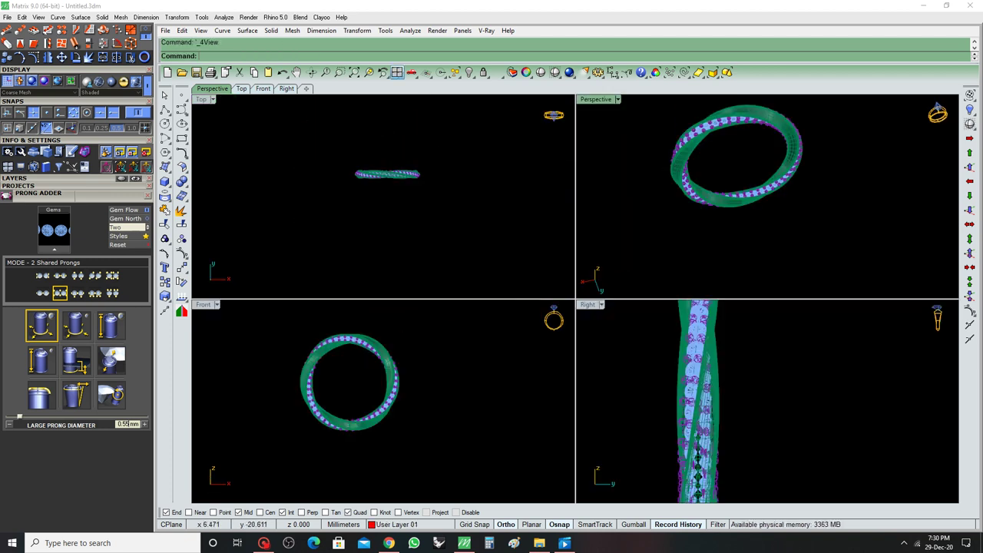
double_click(596, 99)
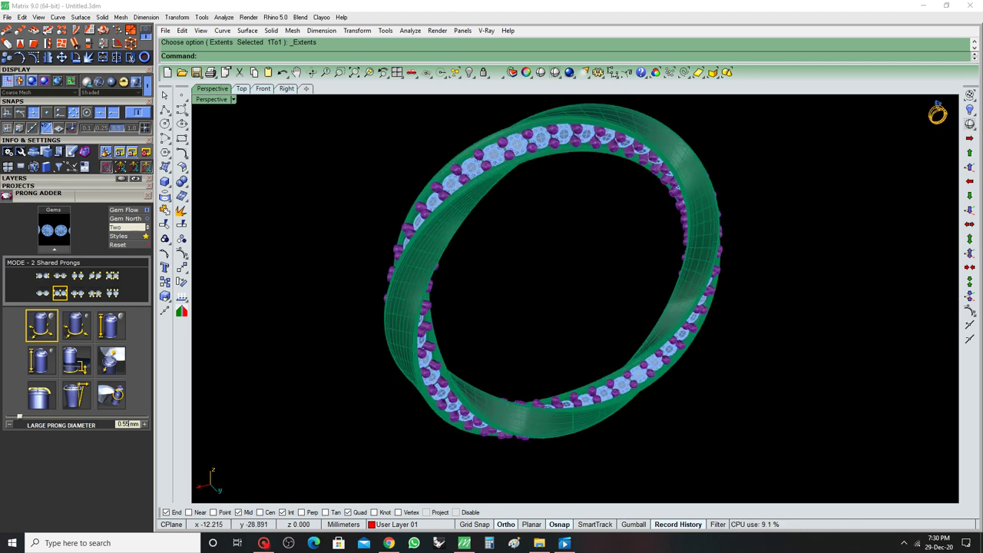
Preview the ring with Plastic shading, then bring up the window's restore/close menu.
click(541, 72)
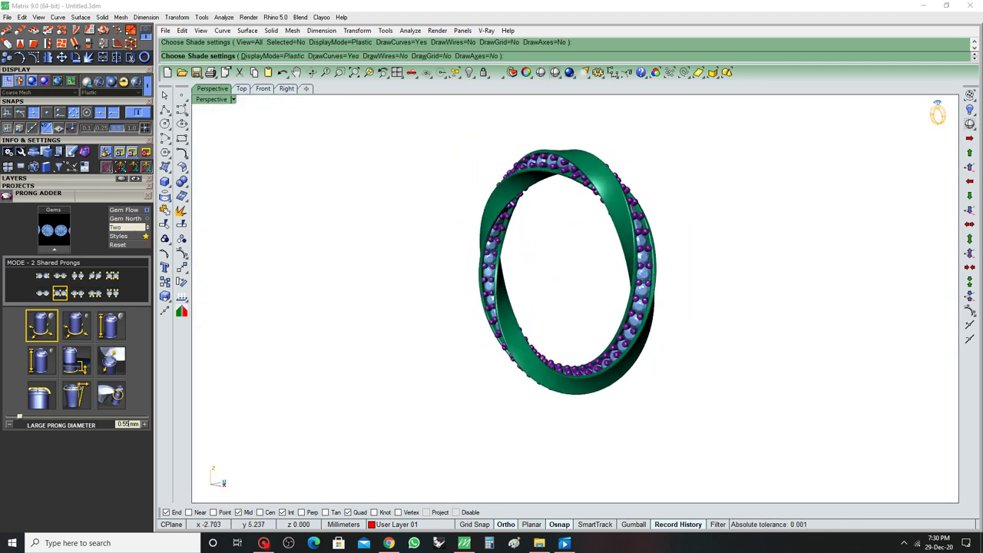
key(Escape)
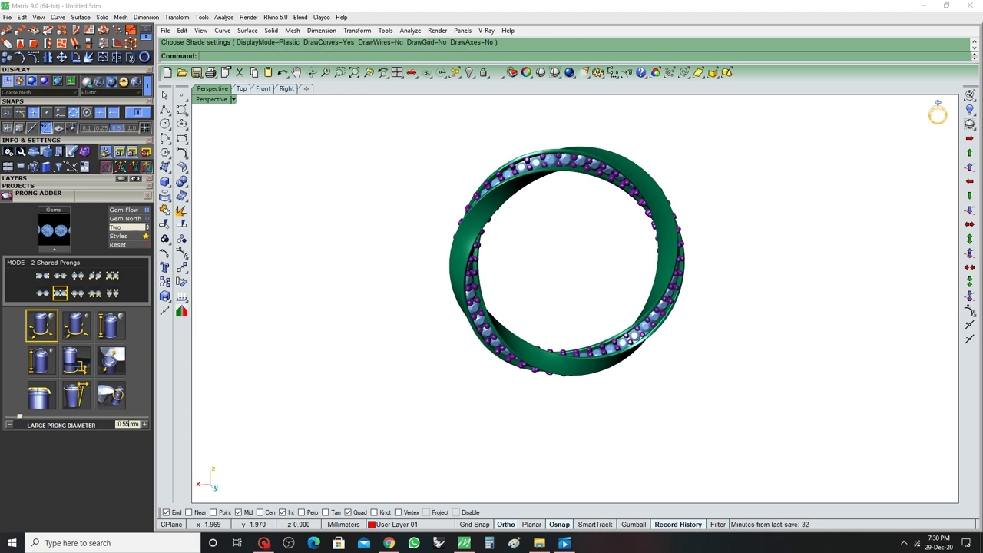
key(Return)
key(Escape)
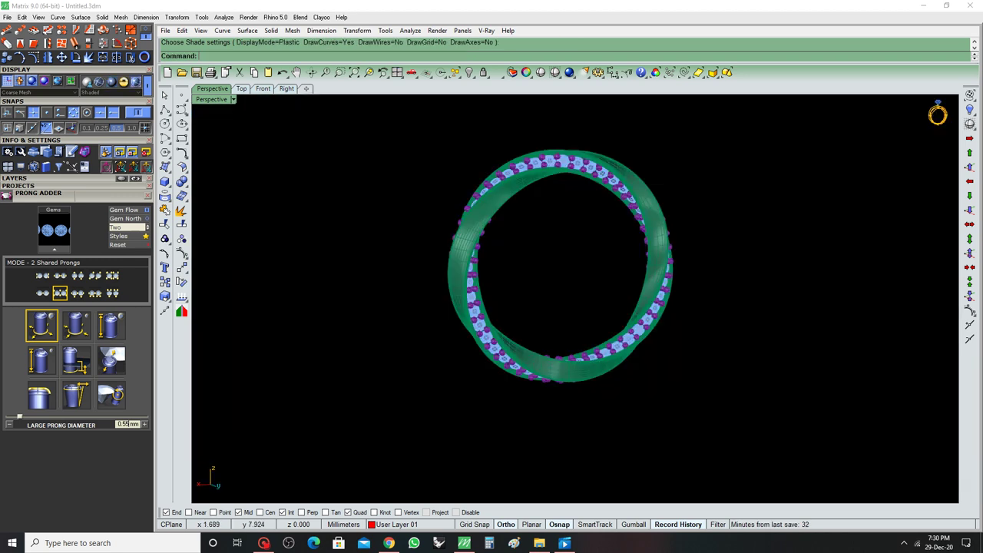
key(alt+space)
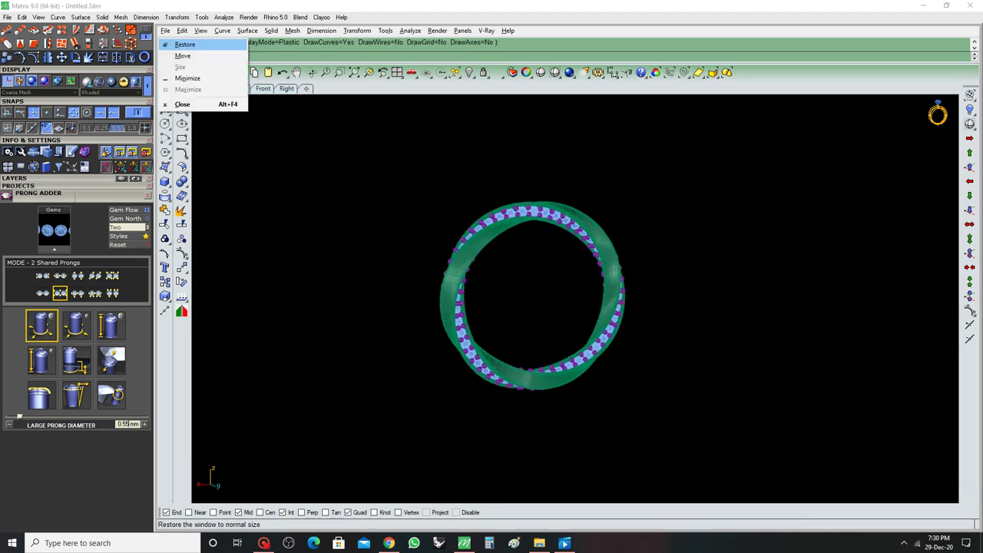